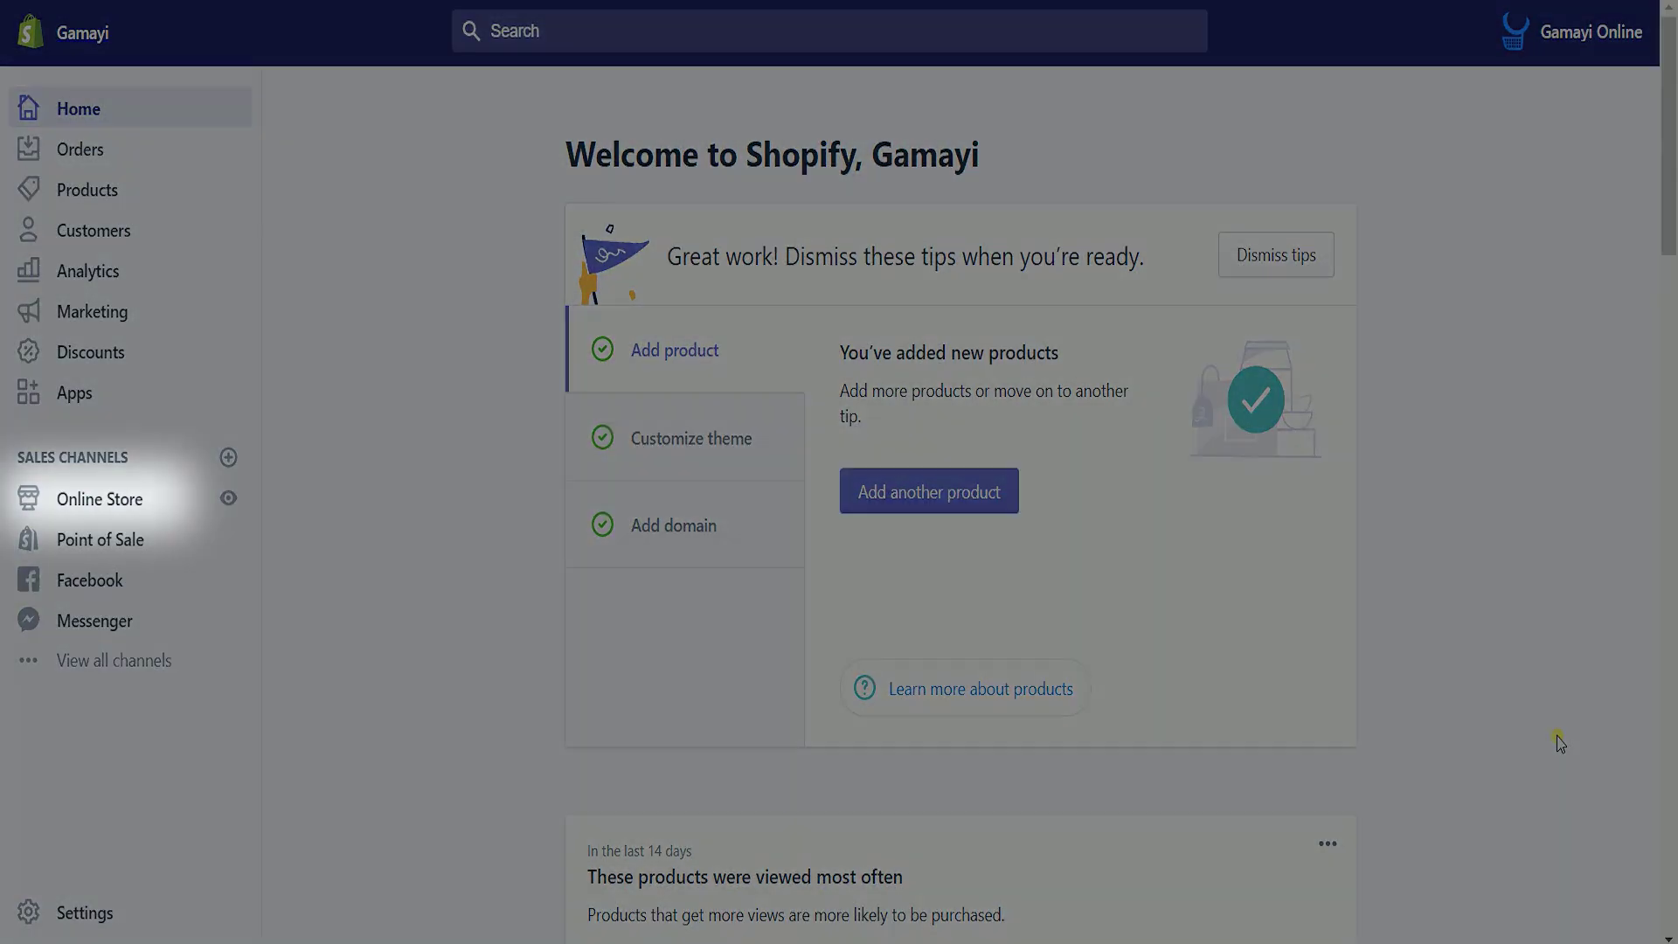
- Enable store password protection in Preferences, keeping the coming-soon visitor message, and save
click(138, 500)
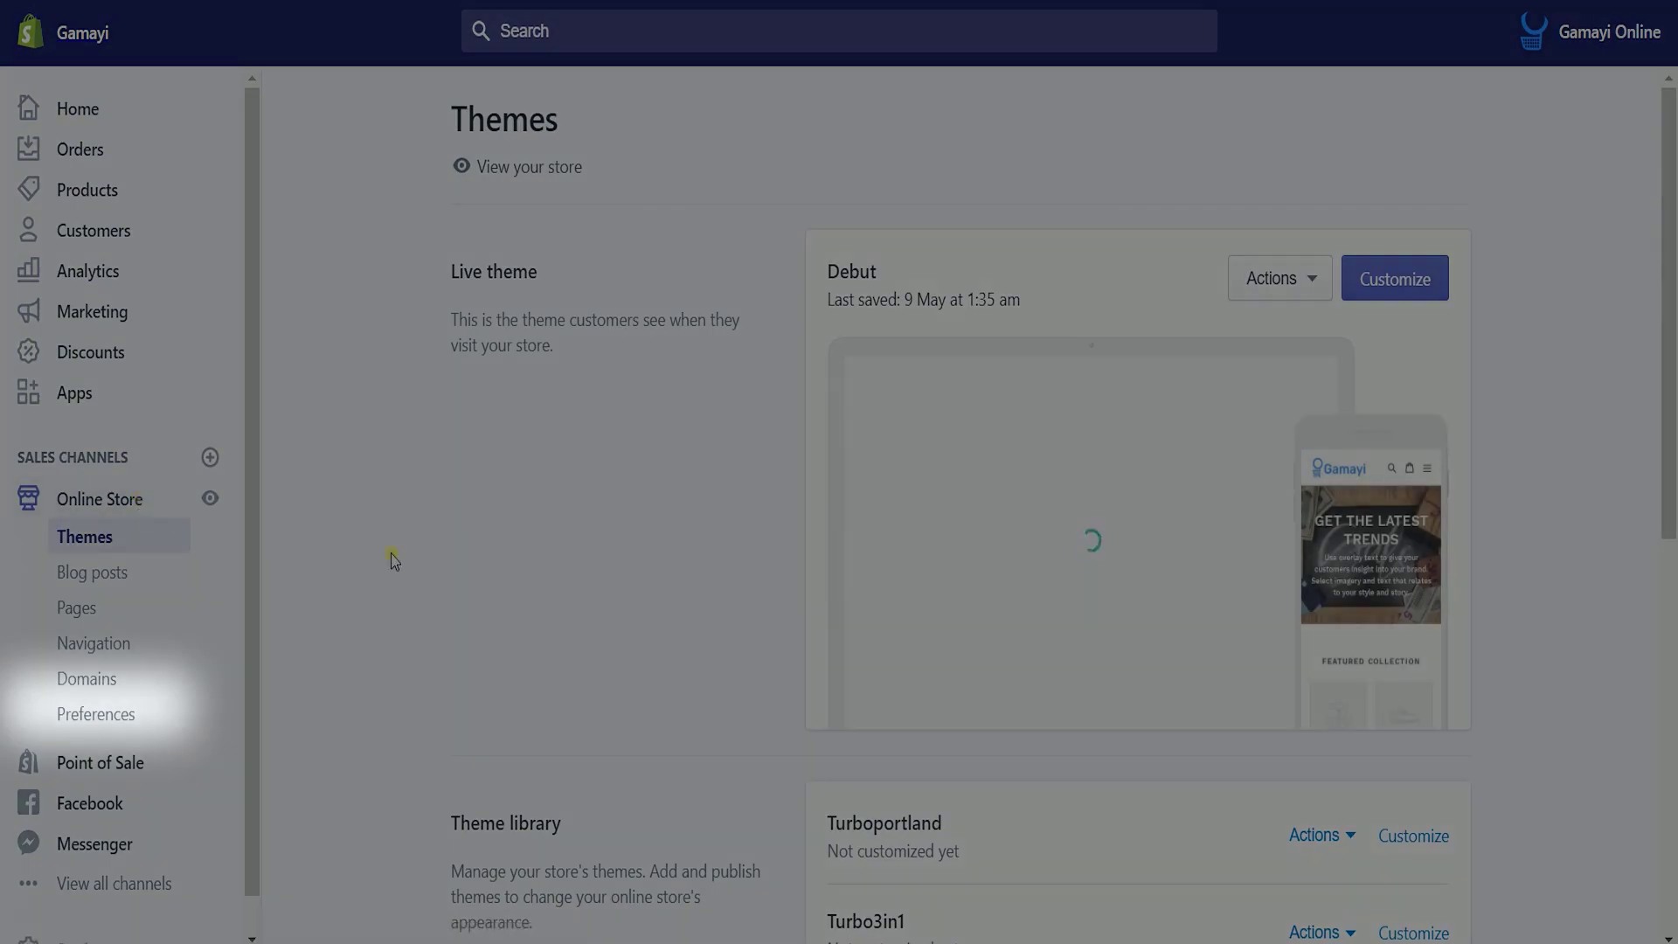
click(129, 714)
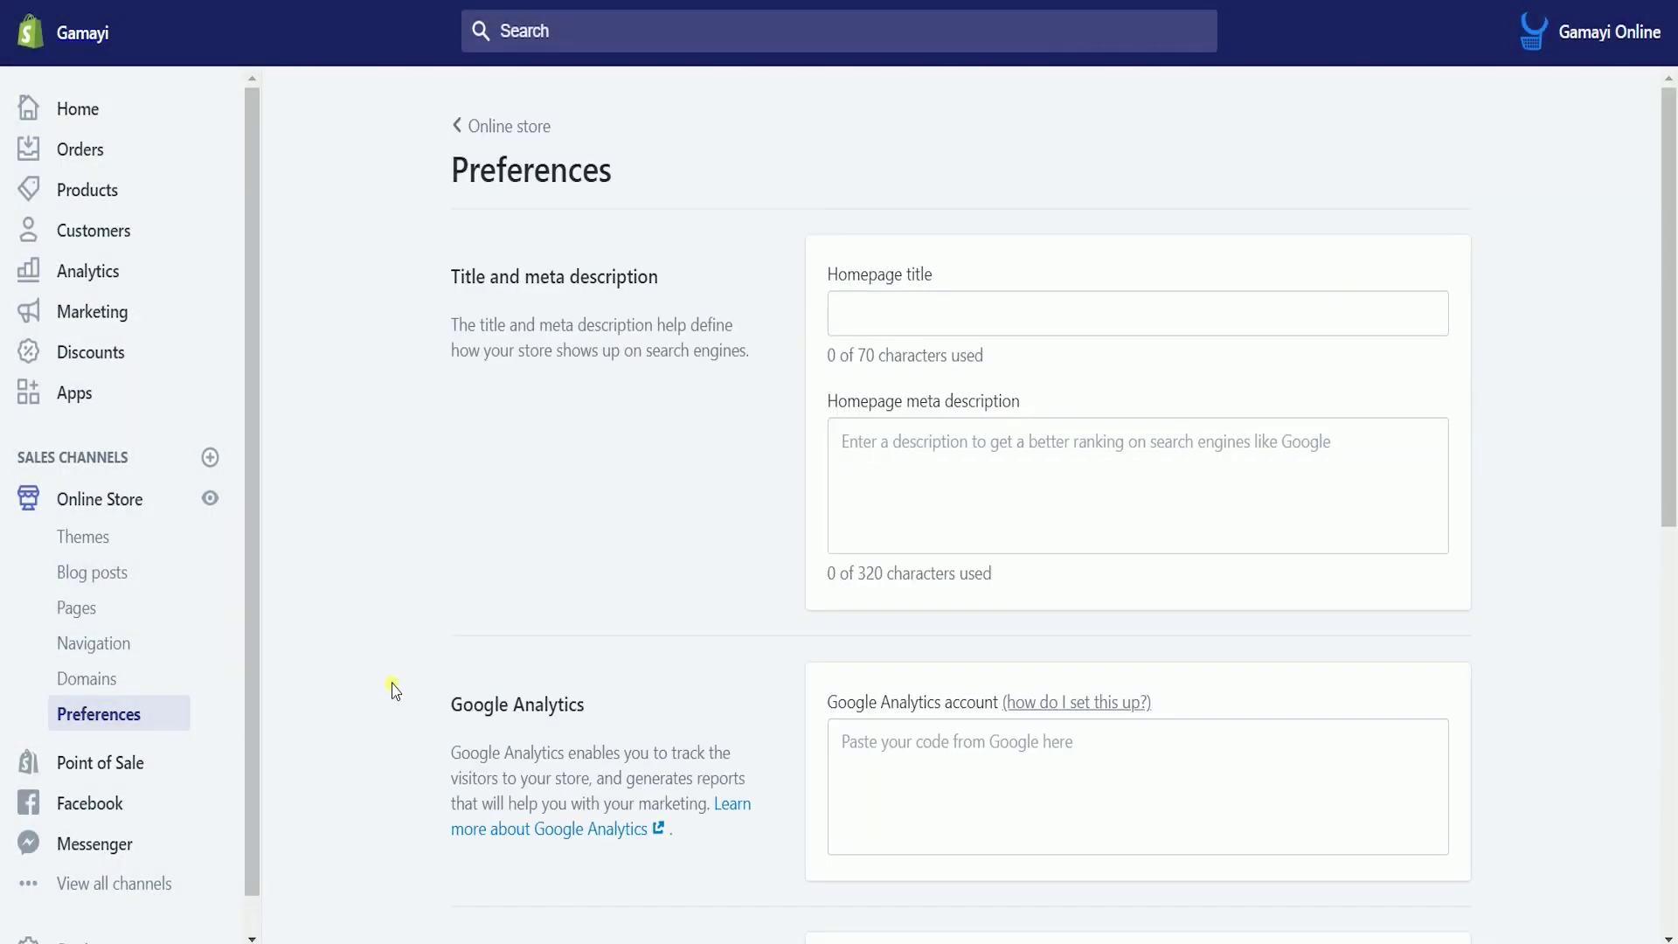
scroll(393, 691, down, 2)
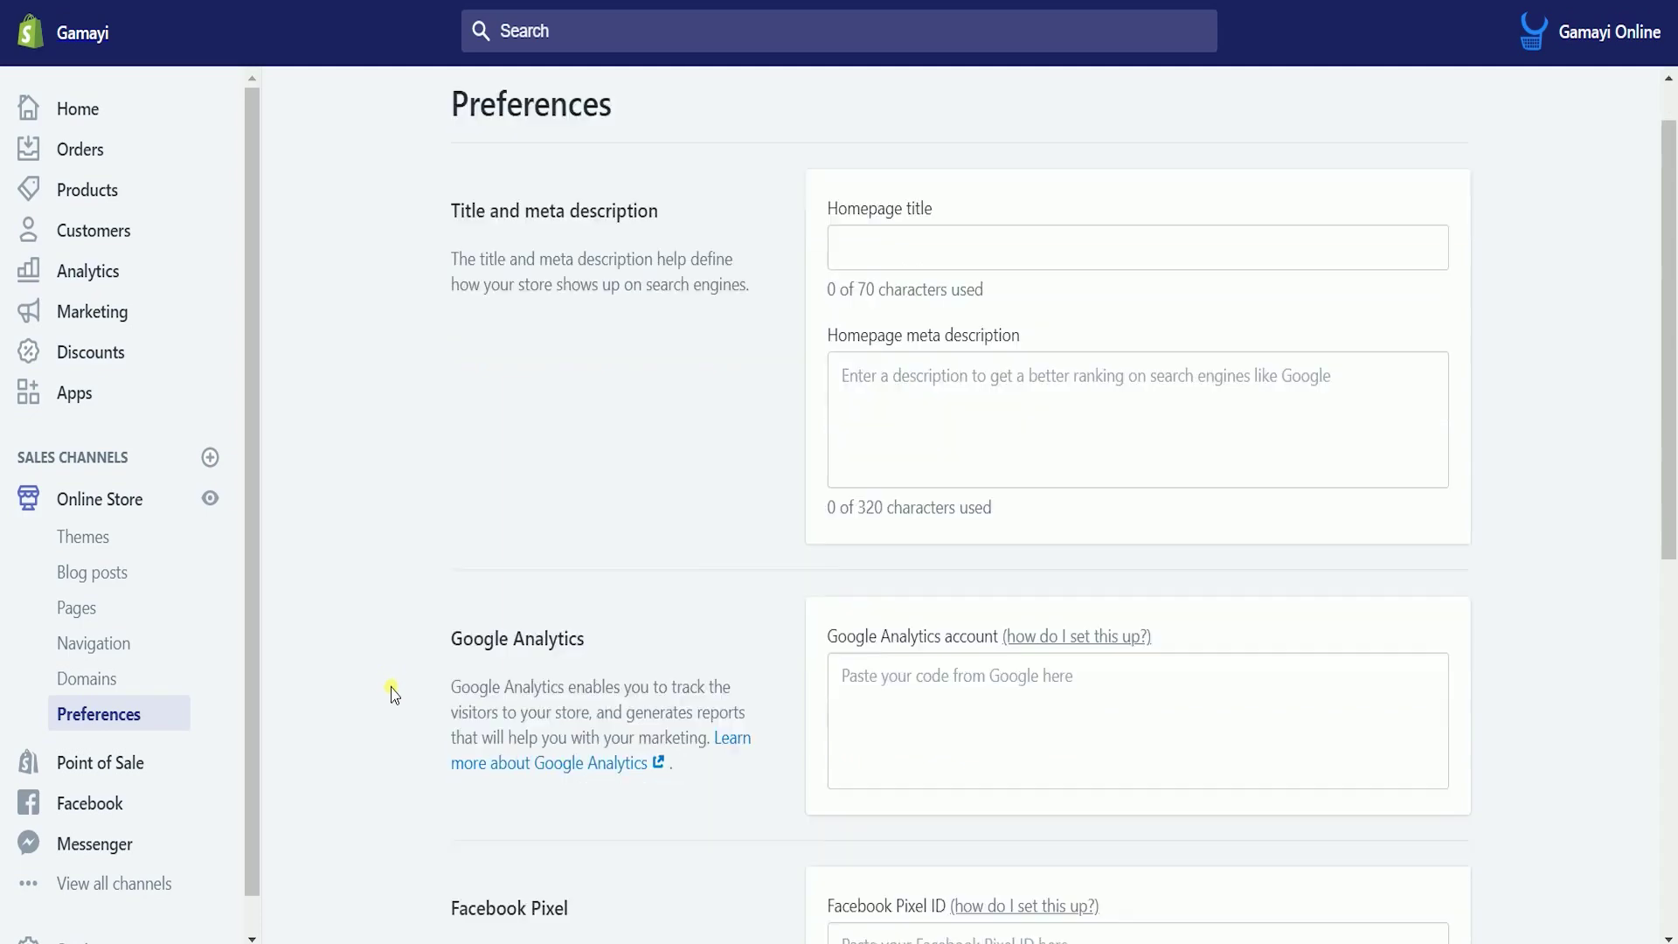
scroll(392, 692, down, 5)
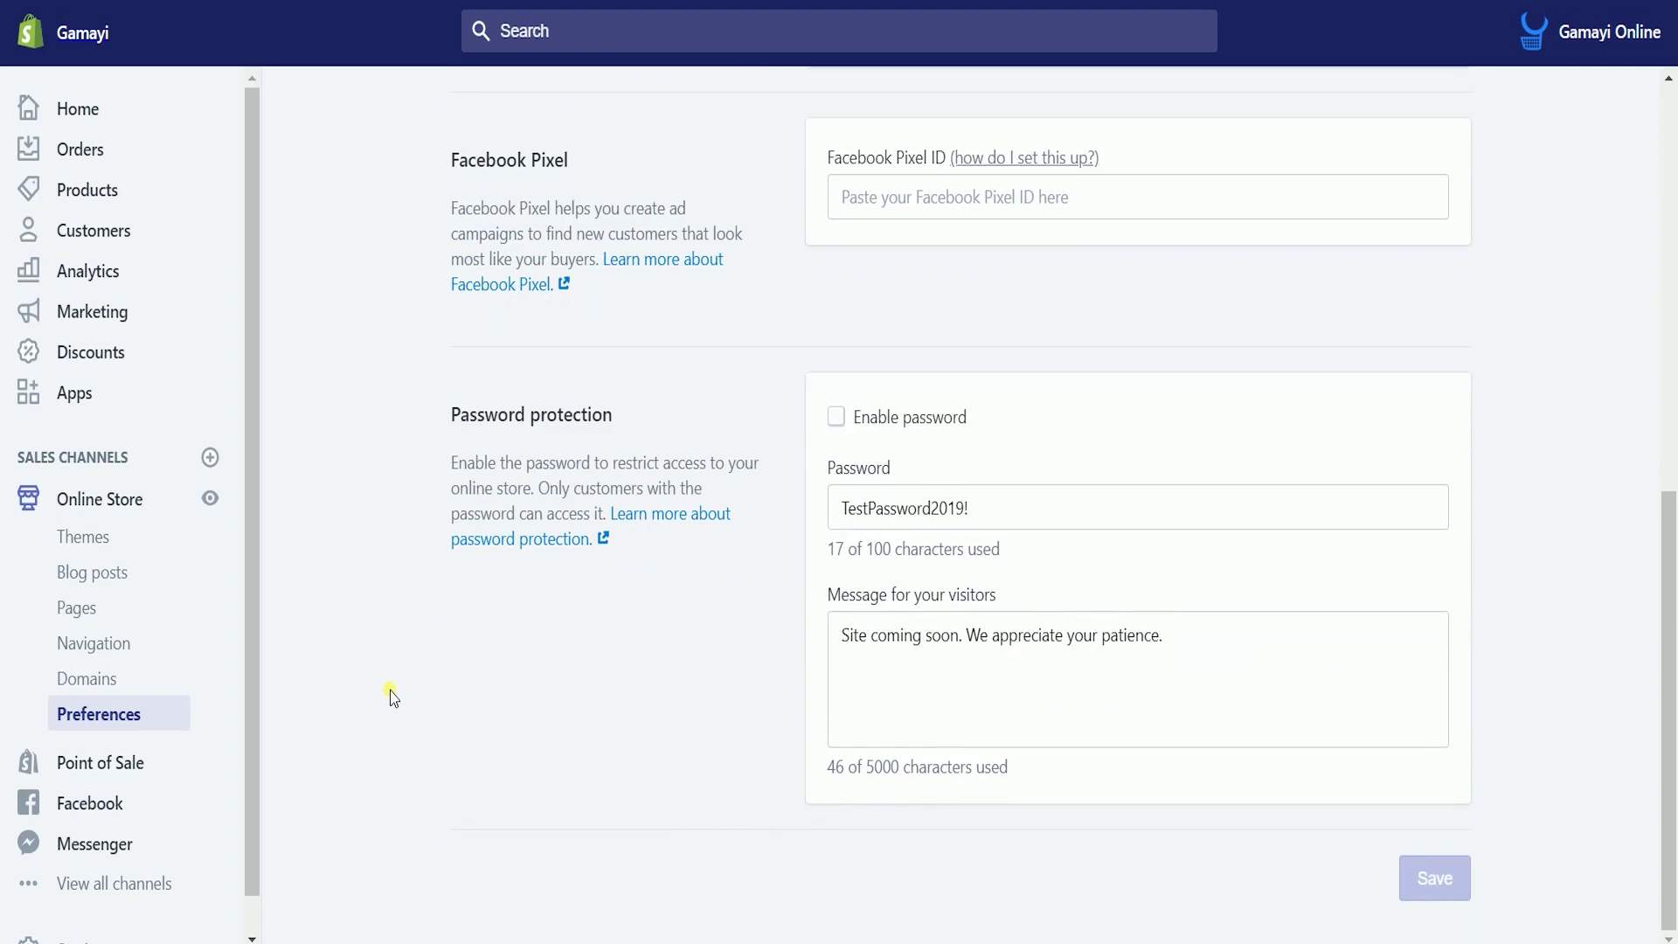
click(837, 417)
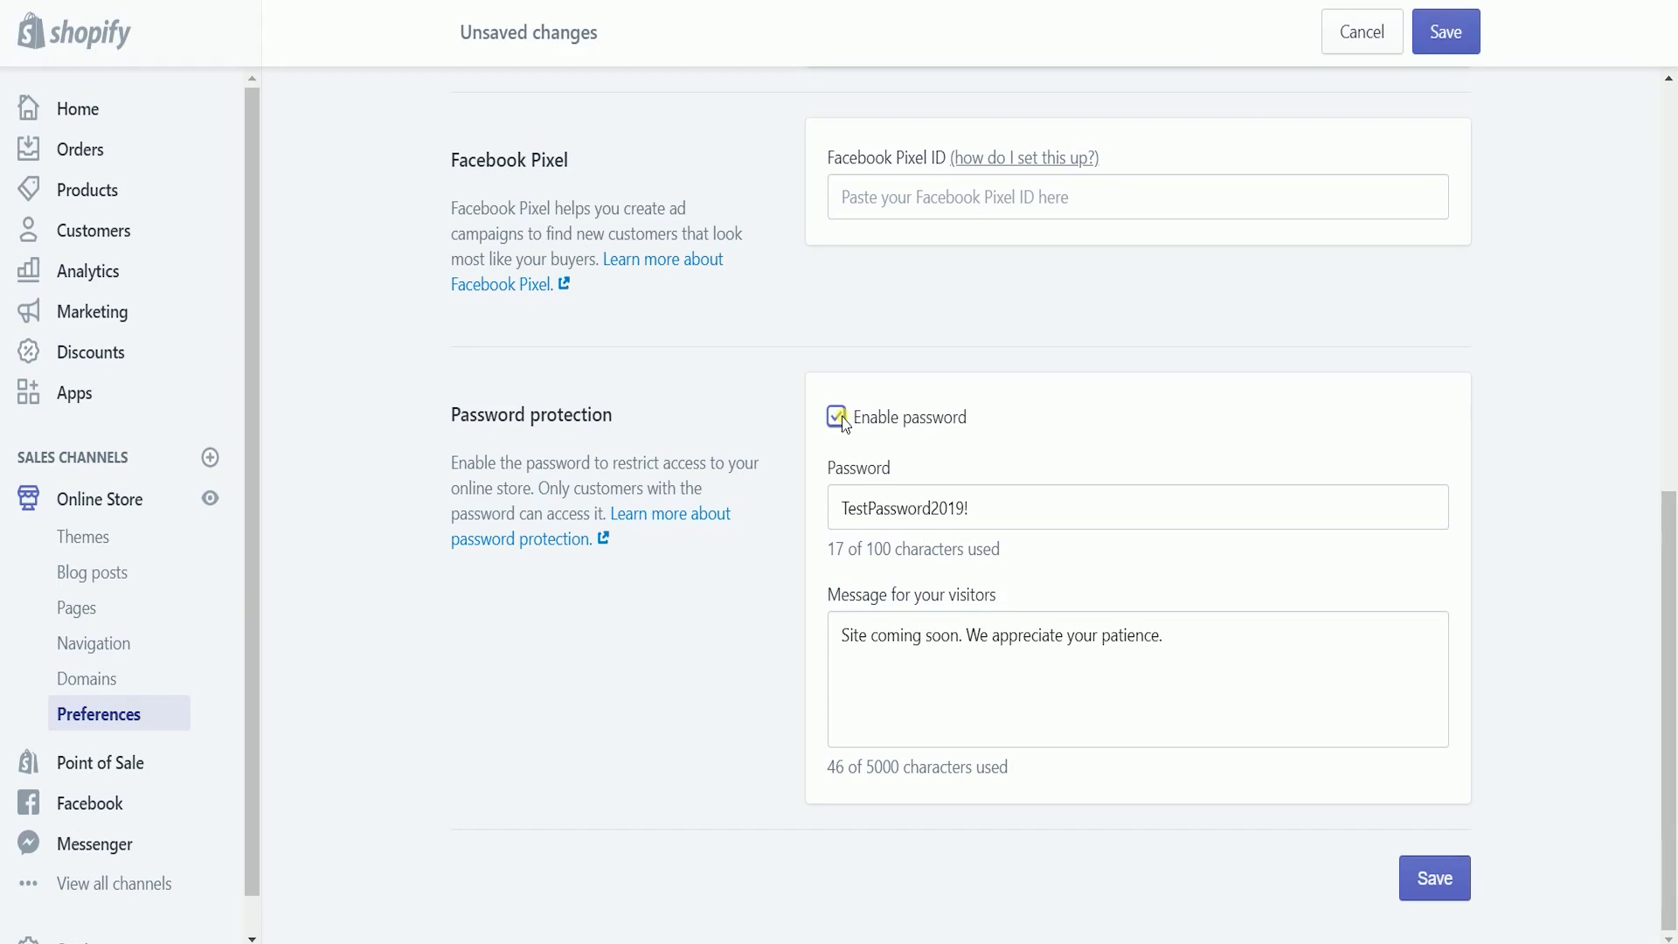
click(1018, 516)
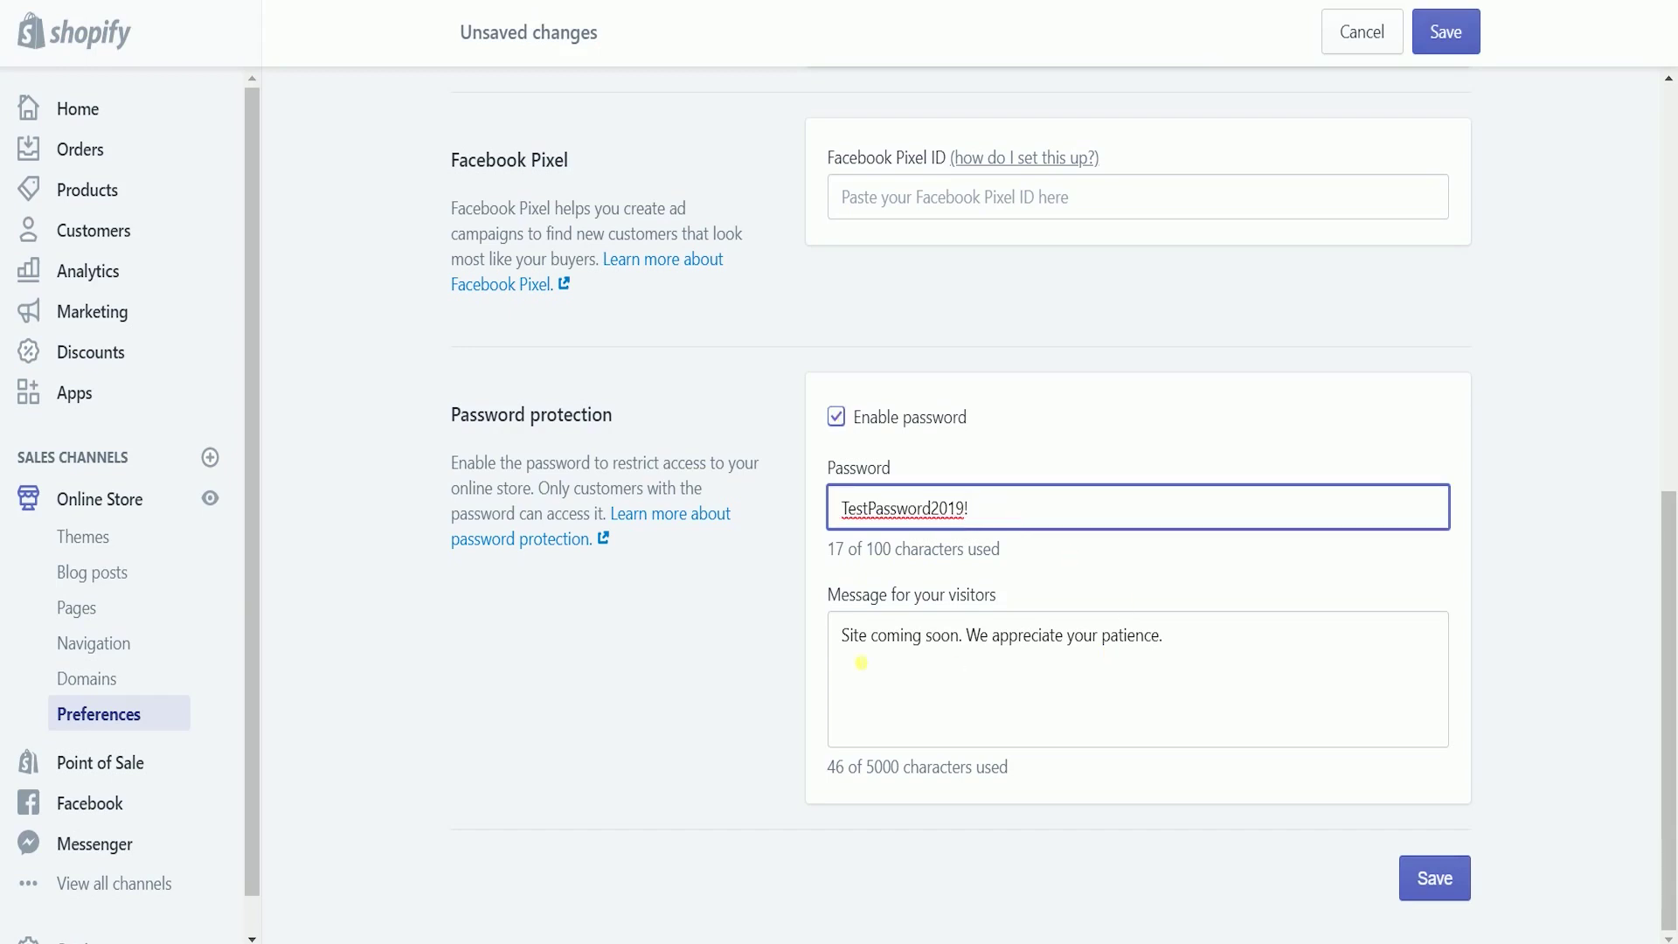
click(1435, 879)
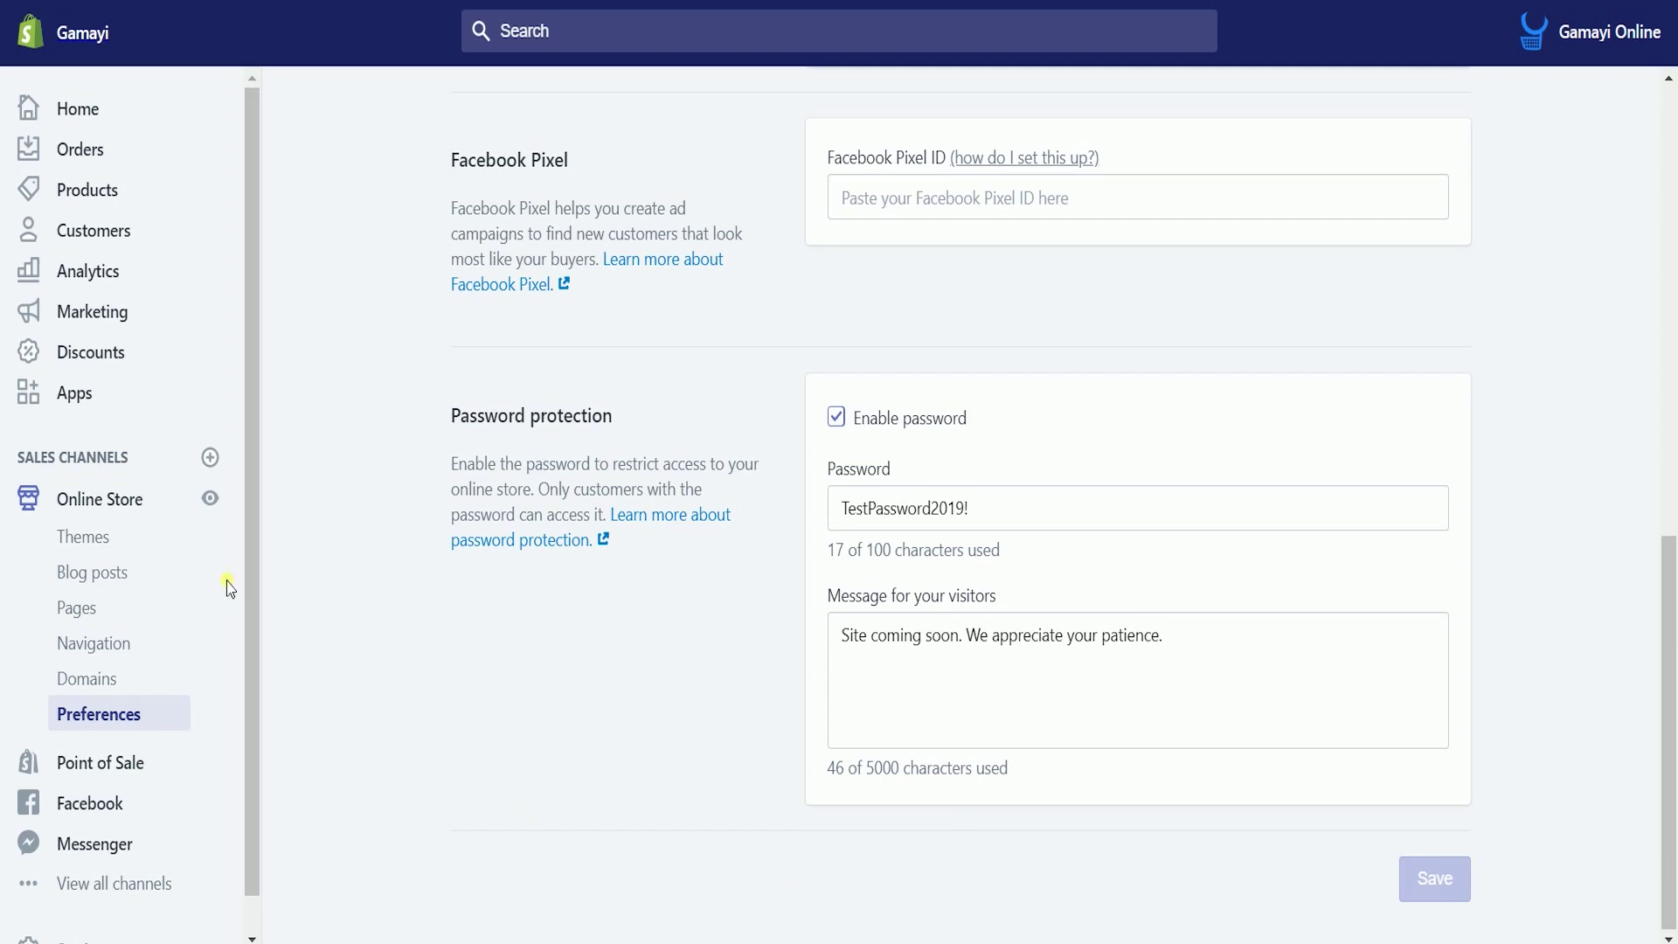
- Open the Debut theme editor and switch its preview to the Password page
click(104, 500)
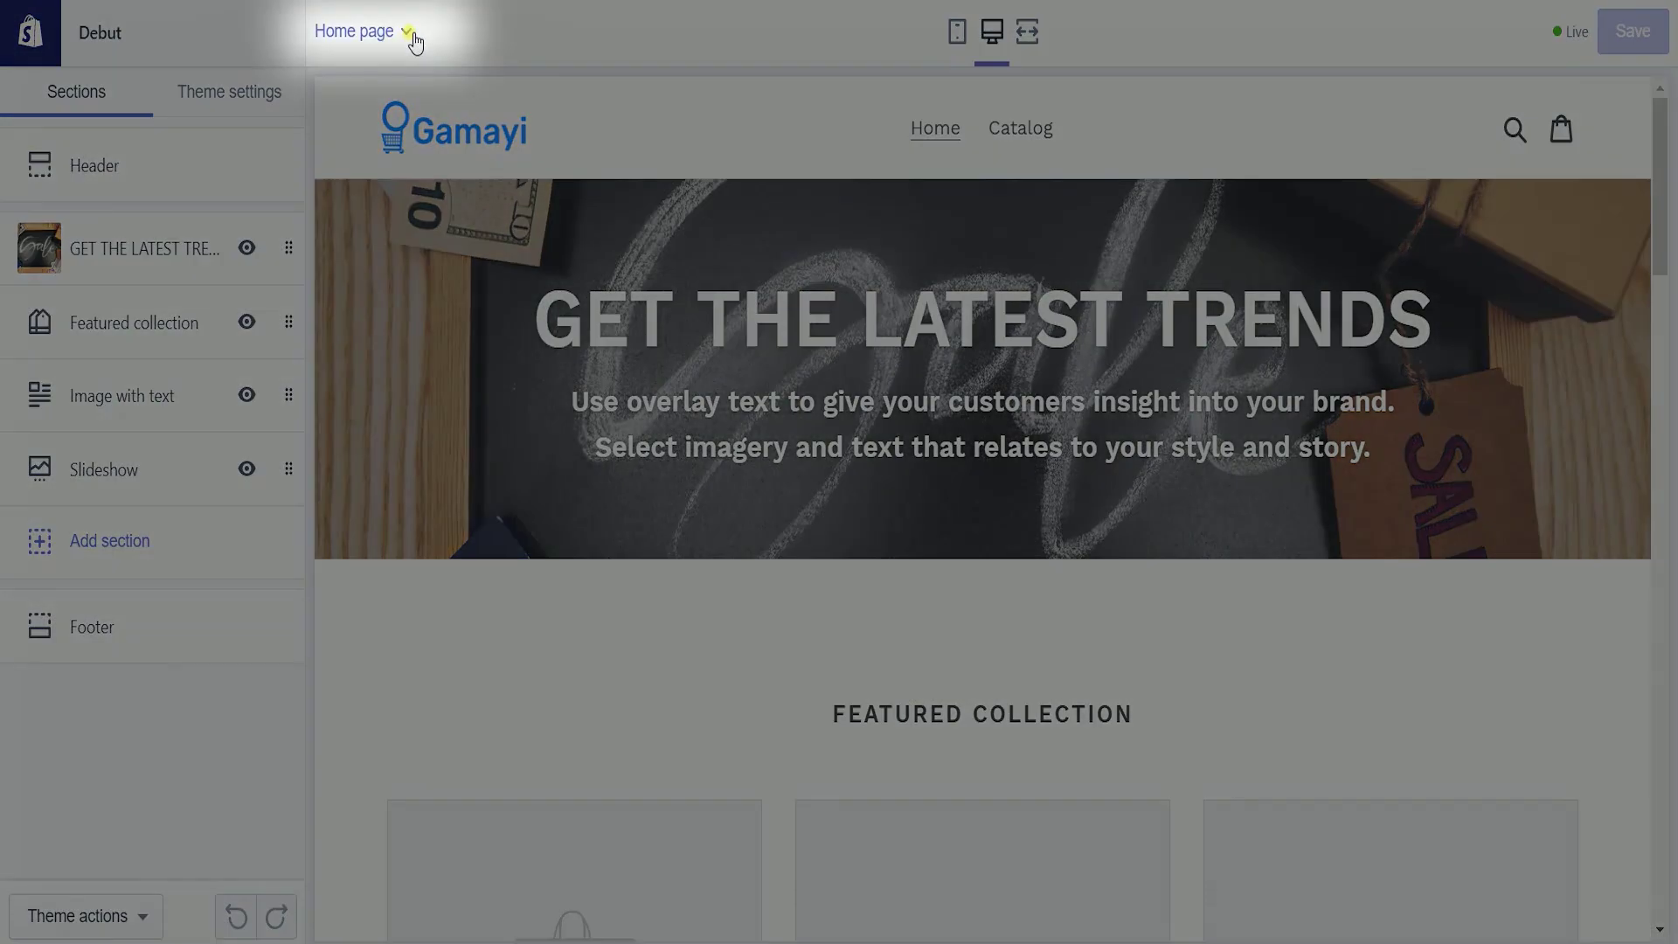
click(408, 34)
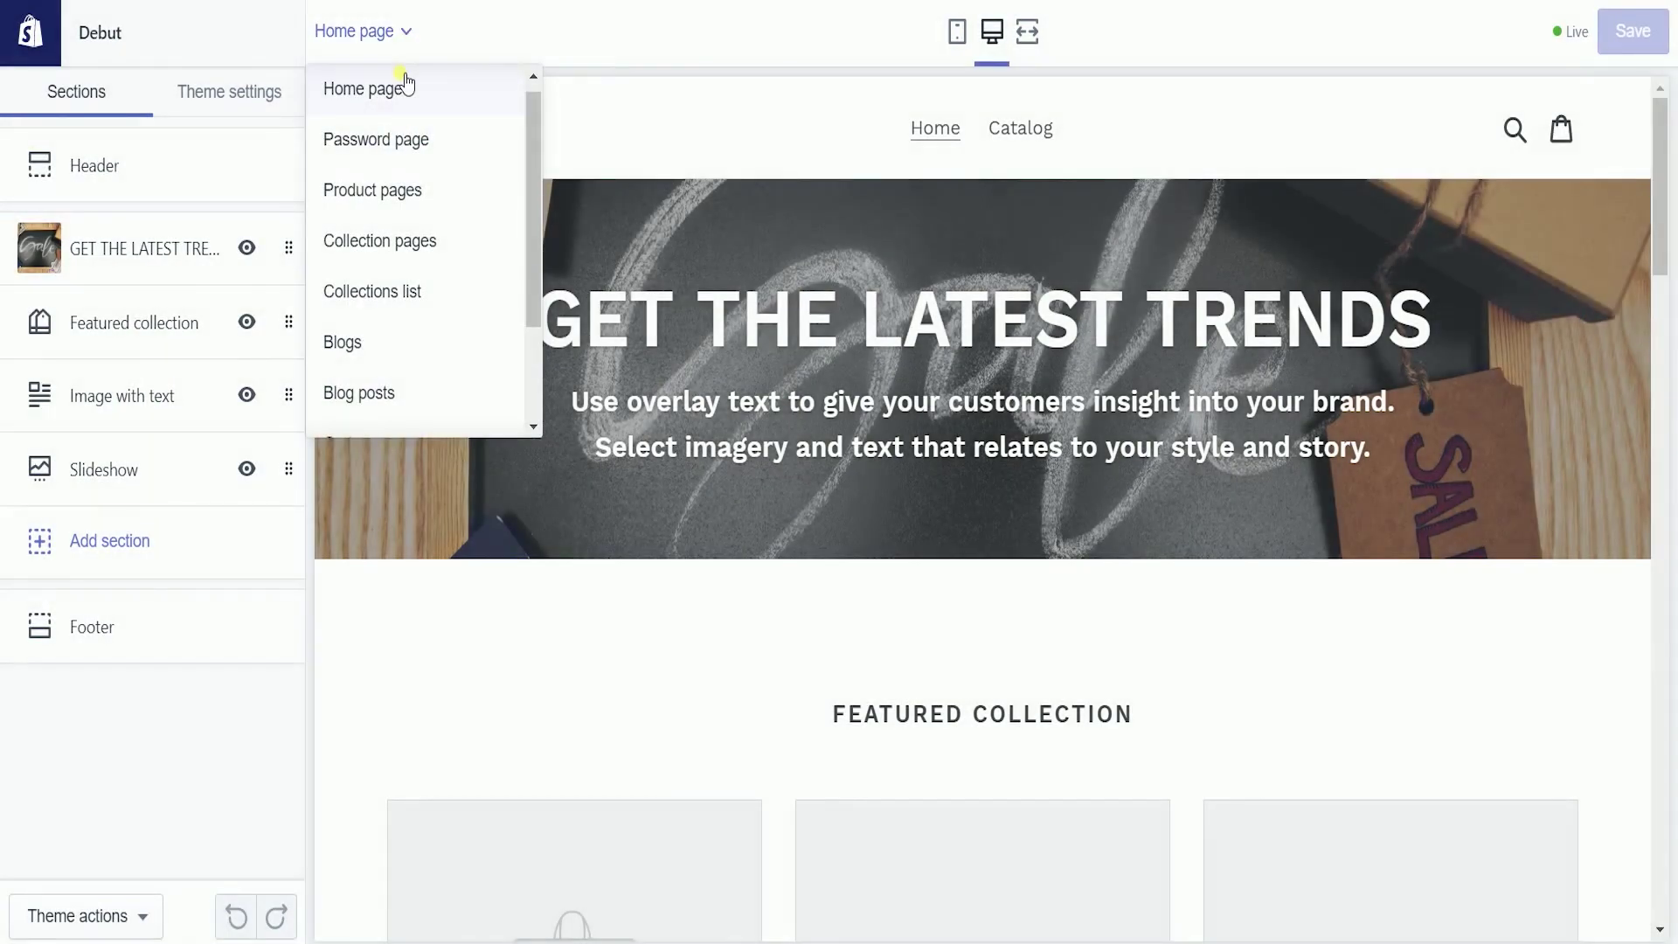
click(417, 145)
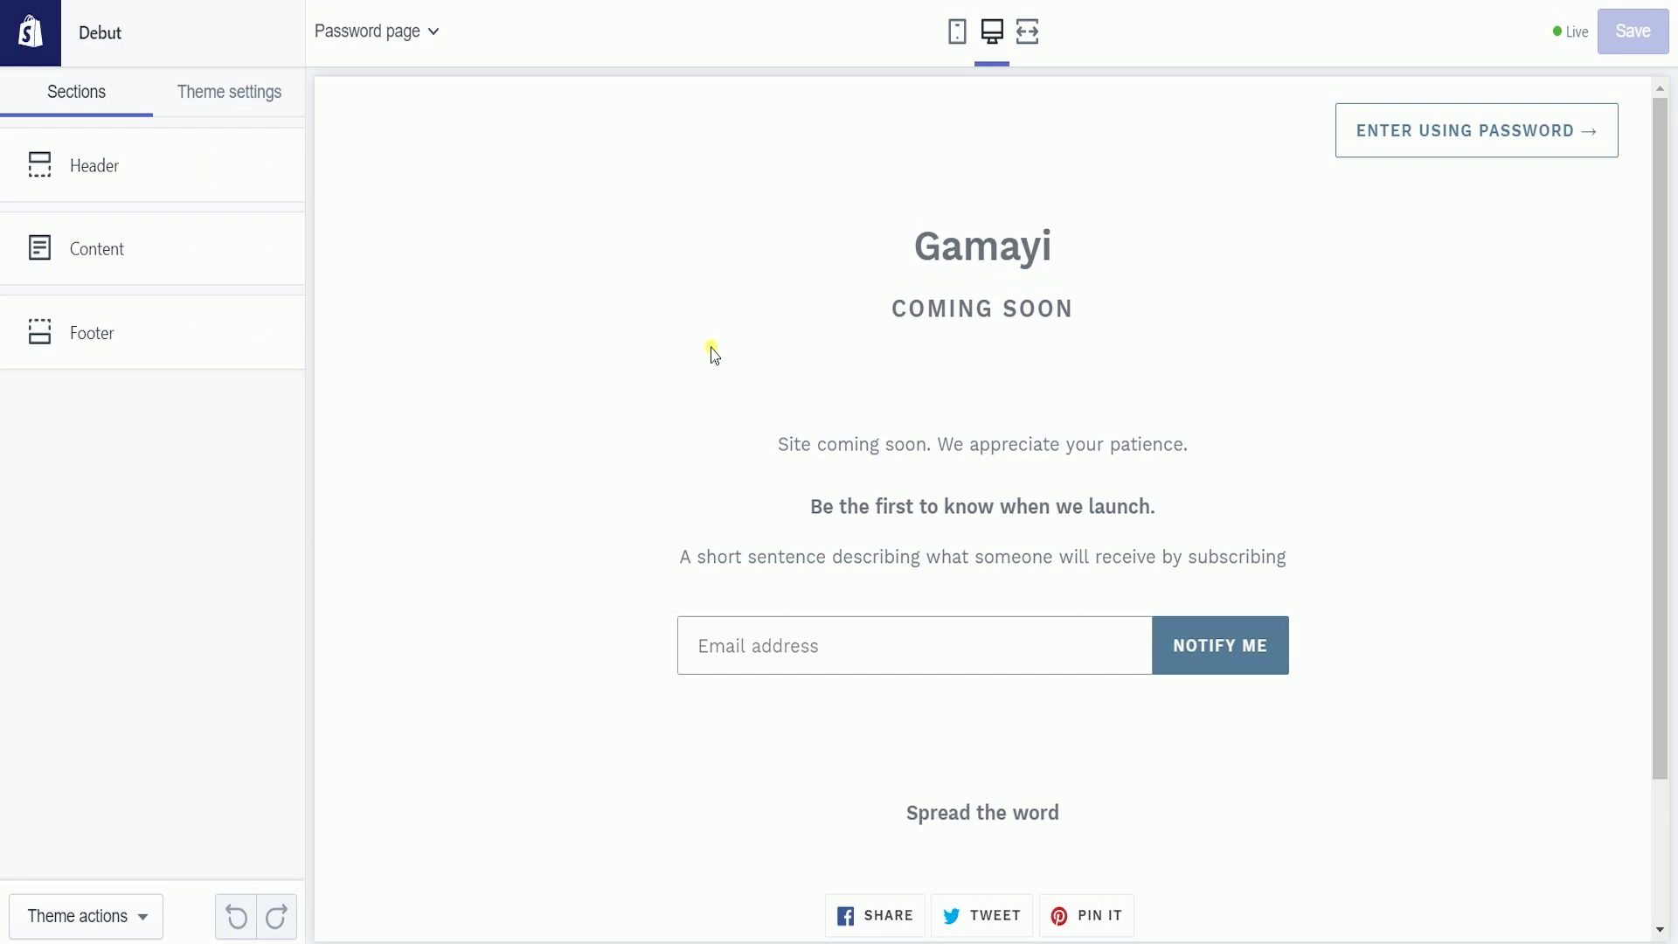
- Widen the Gamayi header logo to 300px and retitle the heading 'Launching Soon'
click(104, 167)
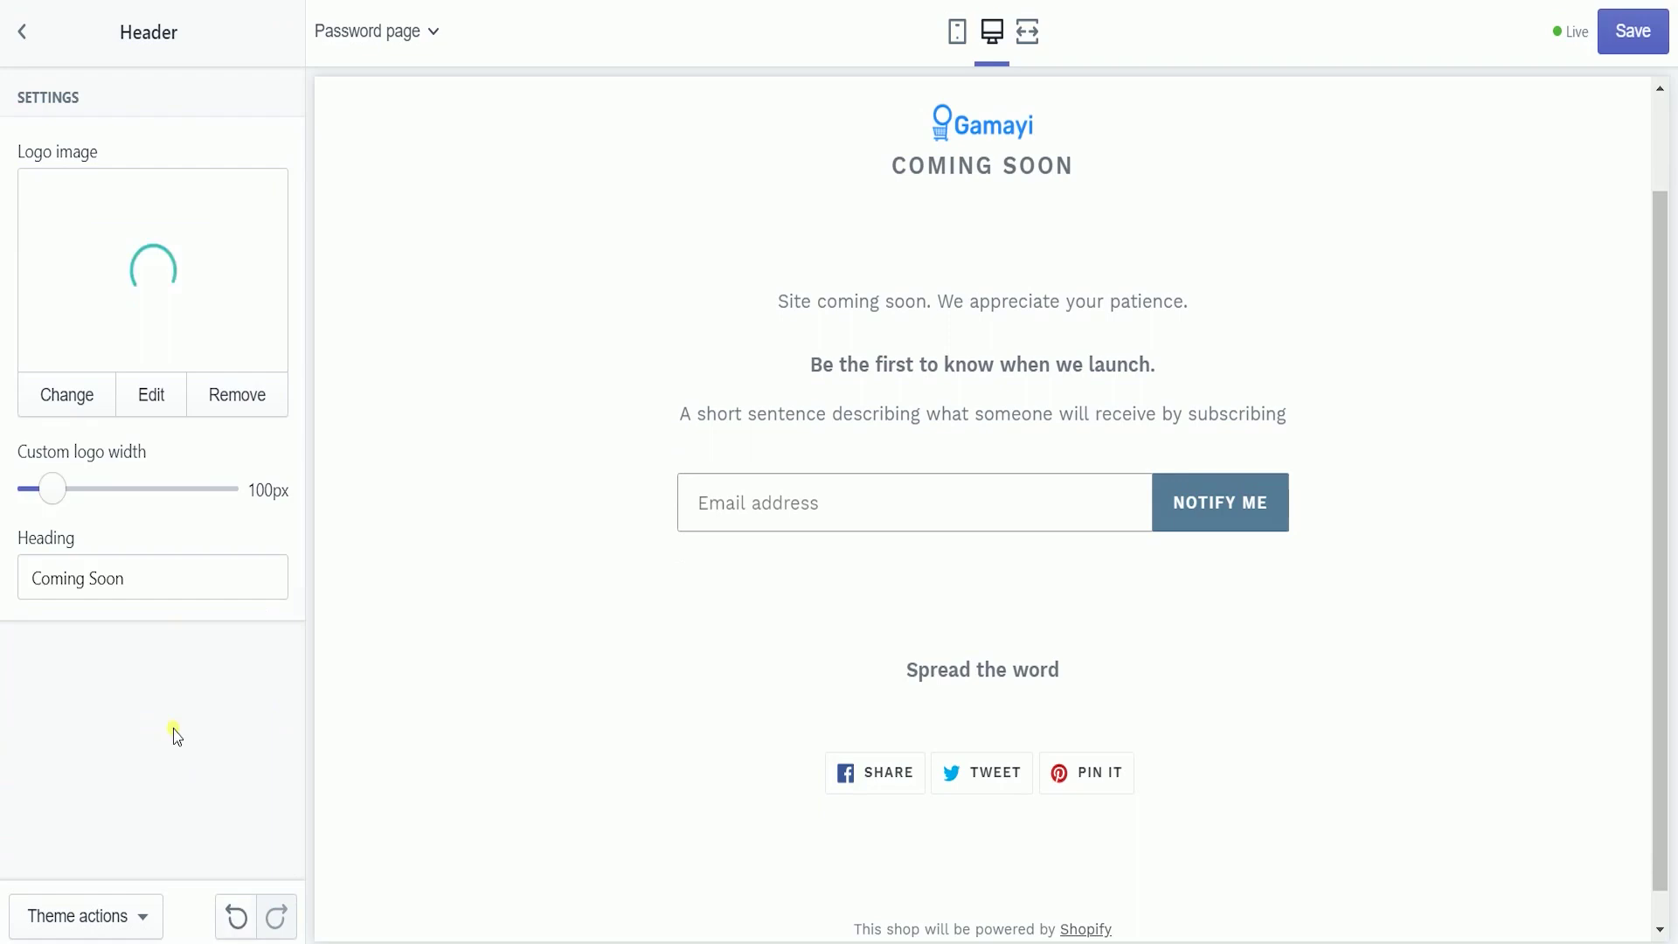
mouse_move(53, 489)
mouse_down()
mouse_move(168, 518)
mouse_move(138, 496)
mouse_up()
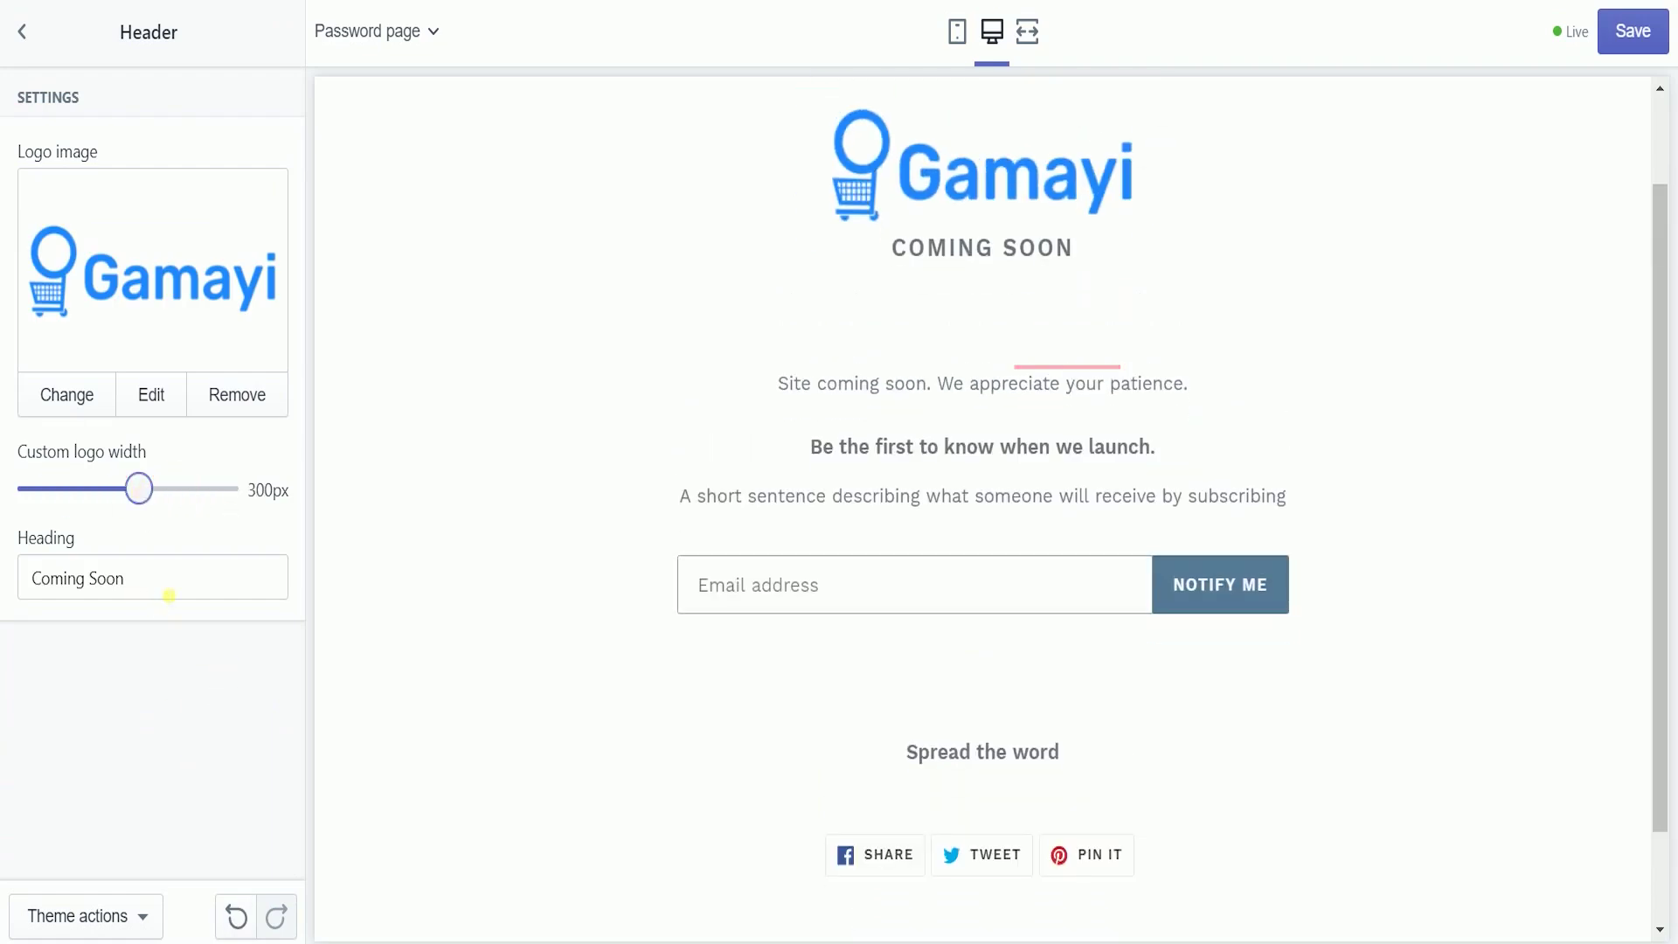
triple_click(59, 597)
text(Launching Soon)
click(250, 686)
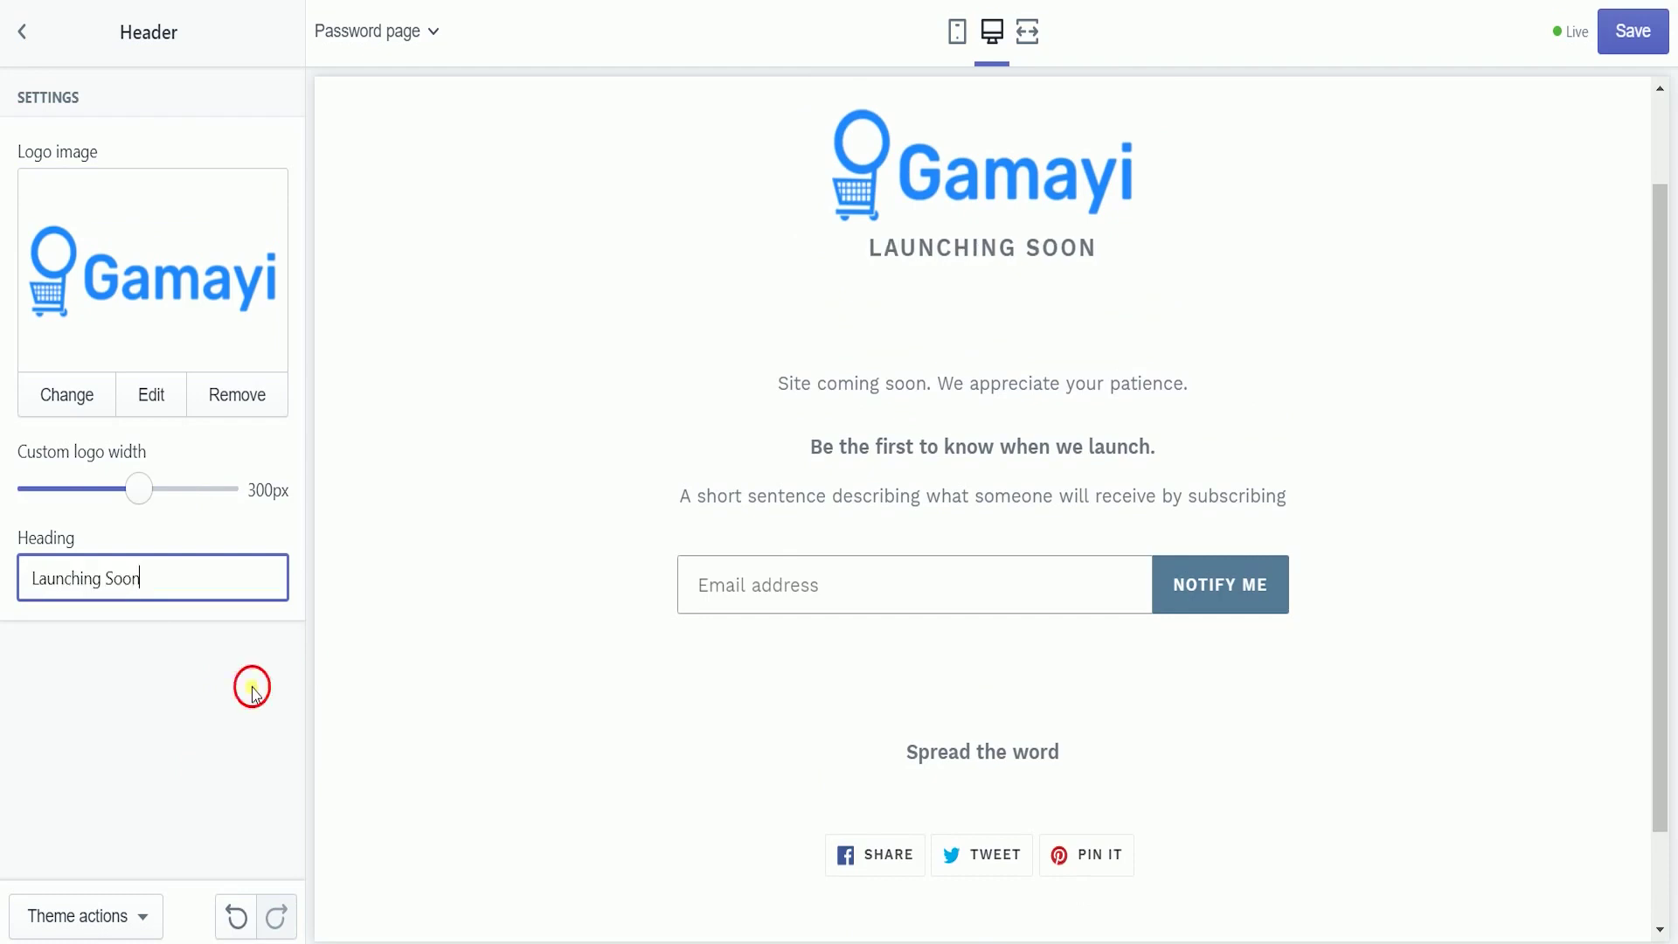
click(32, 44)
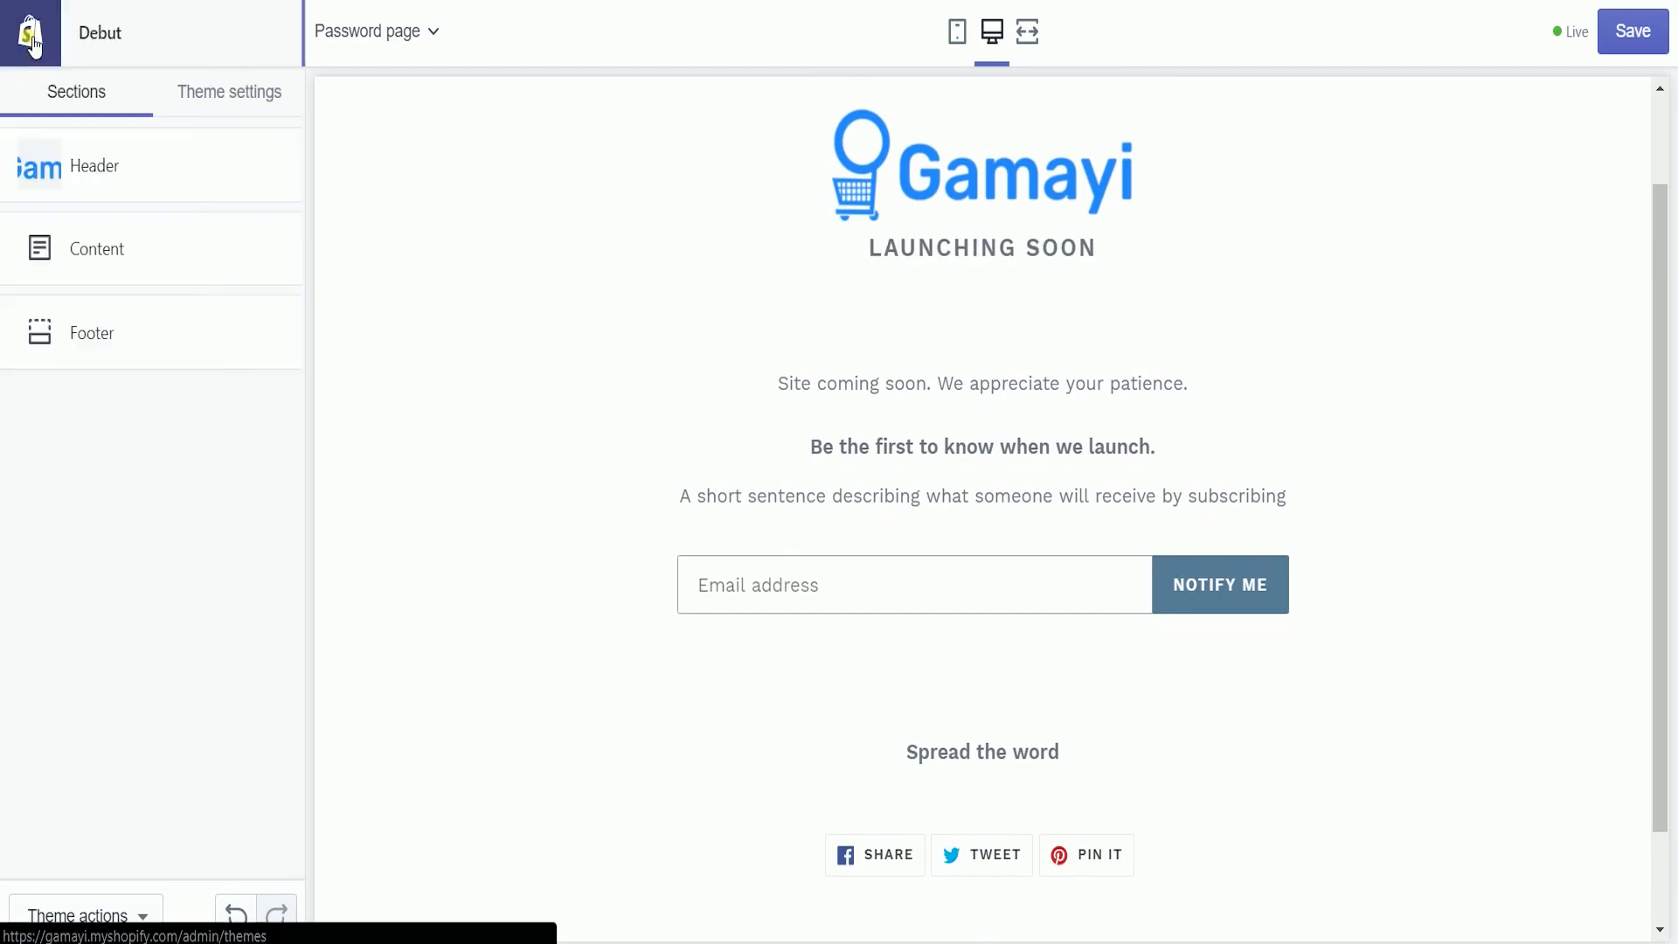
- Change the newsletter subheading to a launch-discount message and the button text from 'Notify me' to 'Subscribe'
click(165, 256)
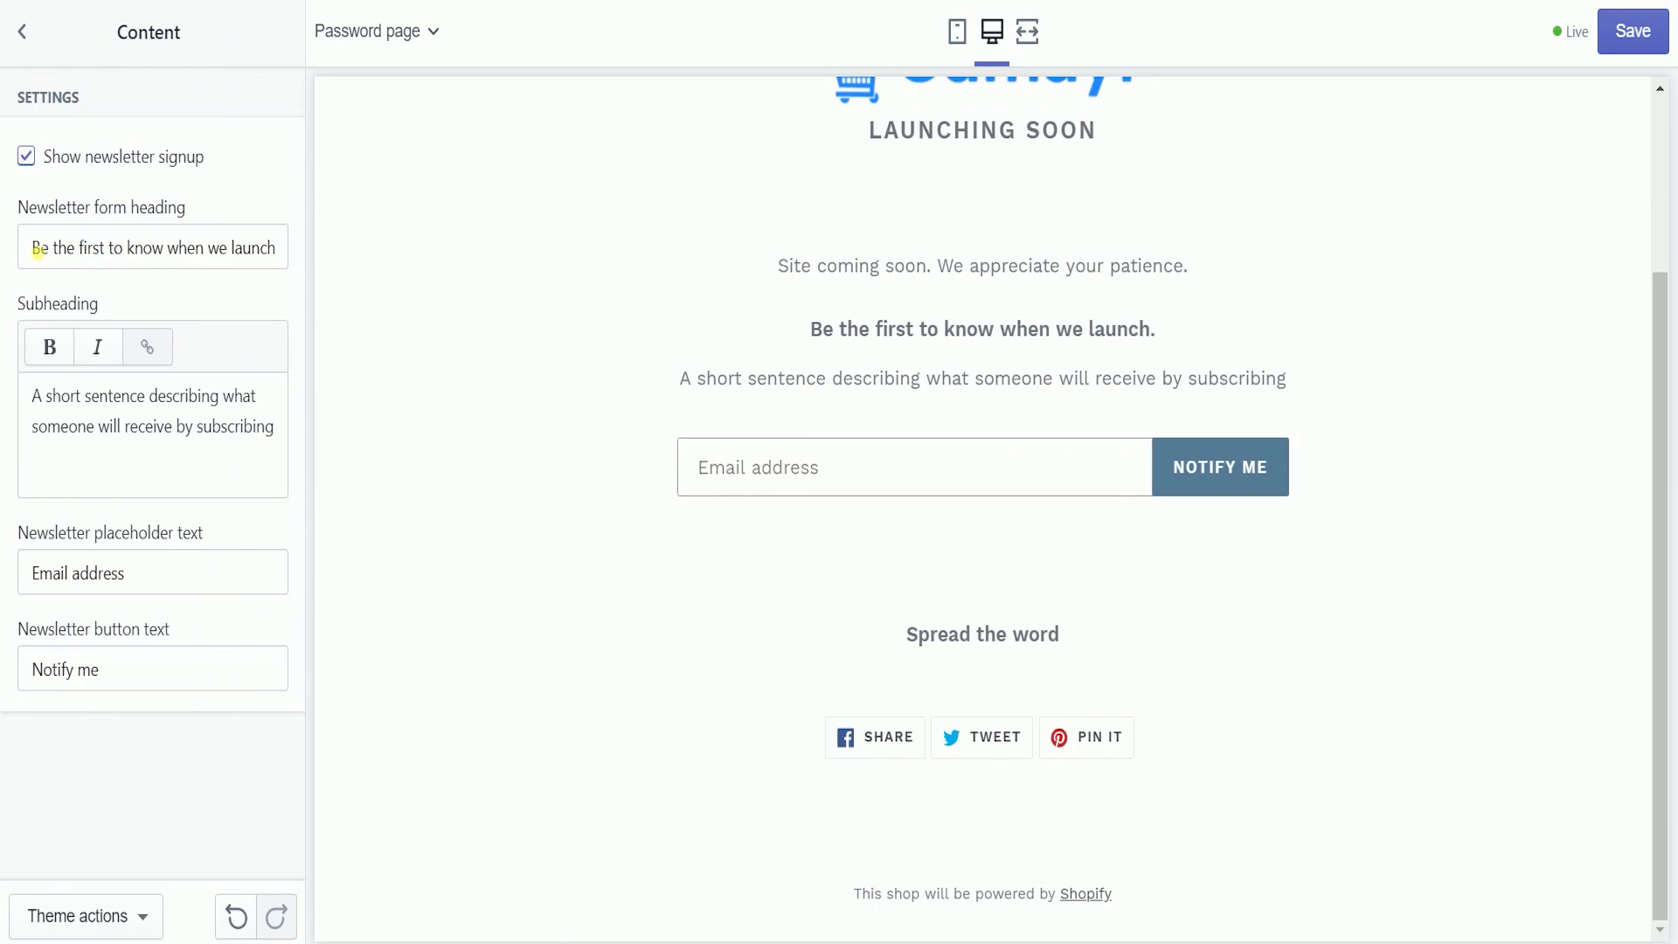
drag(35, 252, 278, 261)
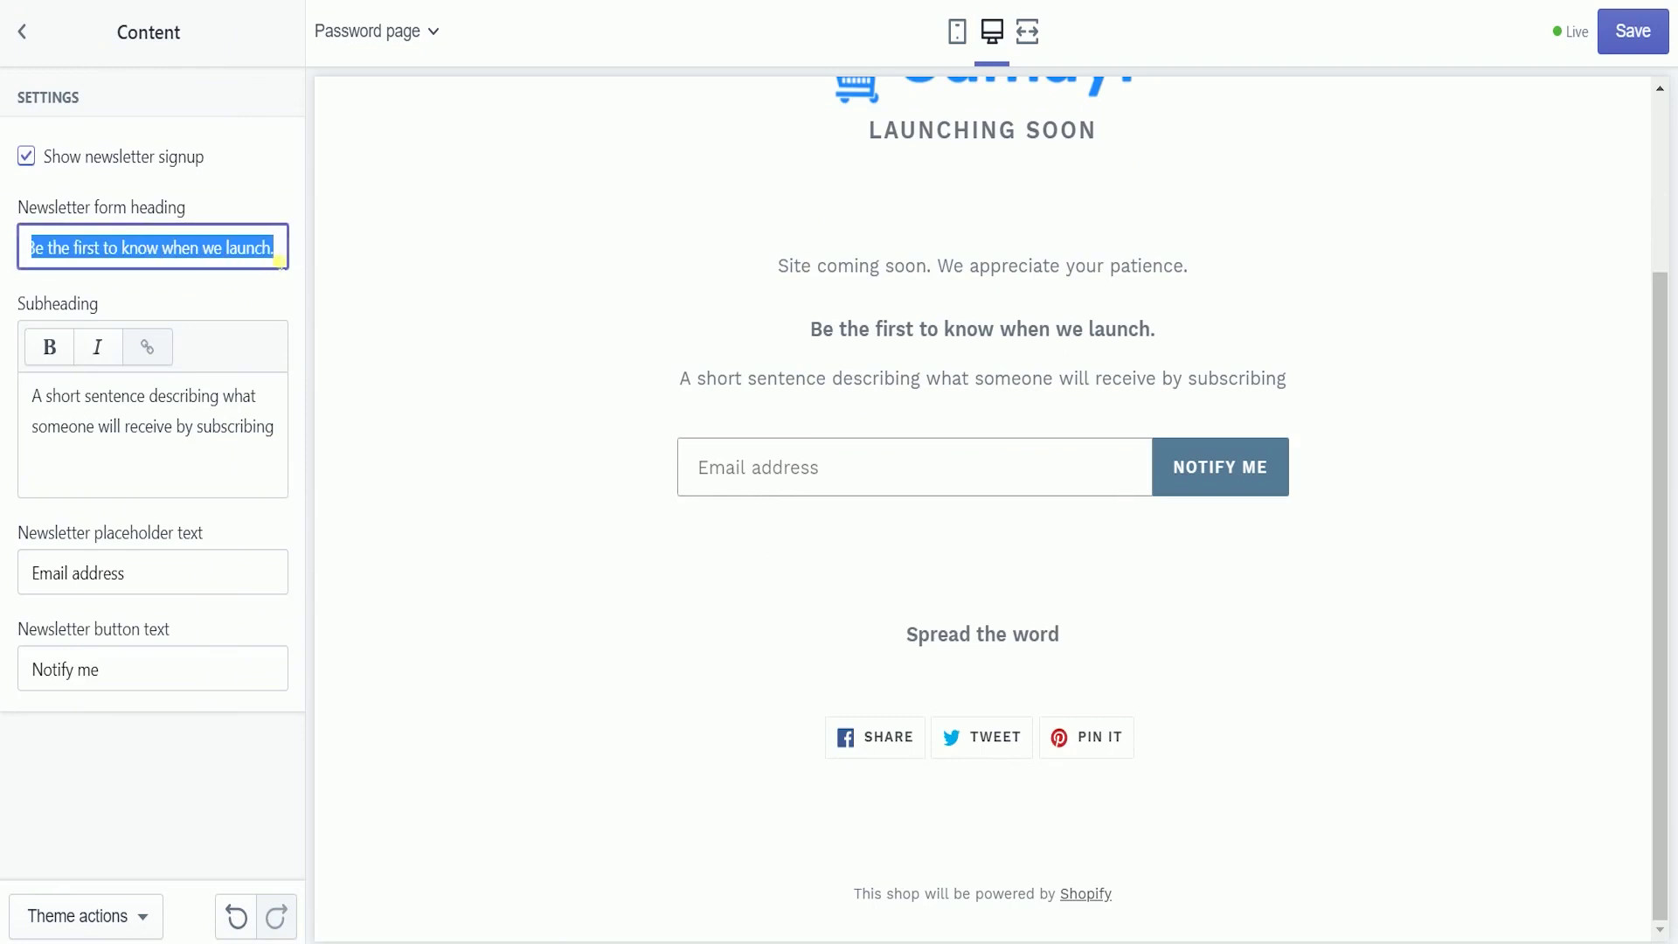
click(247, 250)
triple_click(270, 415)
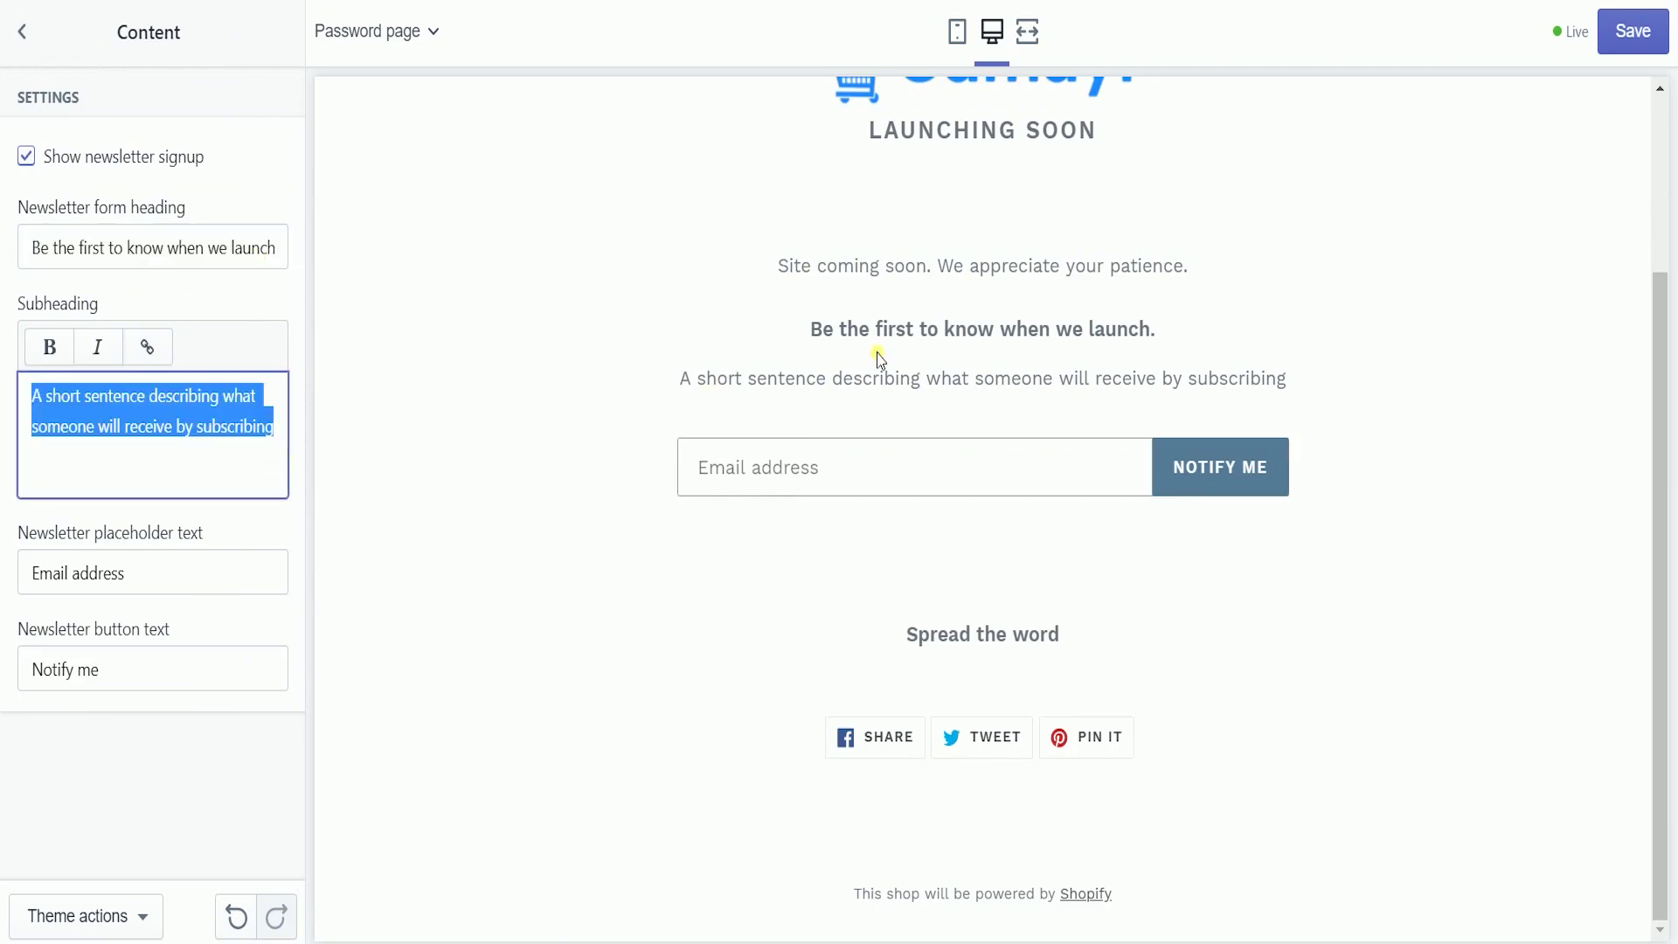
text(Subscribe to our newsletters and you will be one of the first customers to receive an exclusive discount on our launch date.)
click(568, 821)
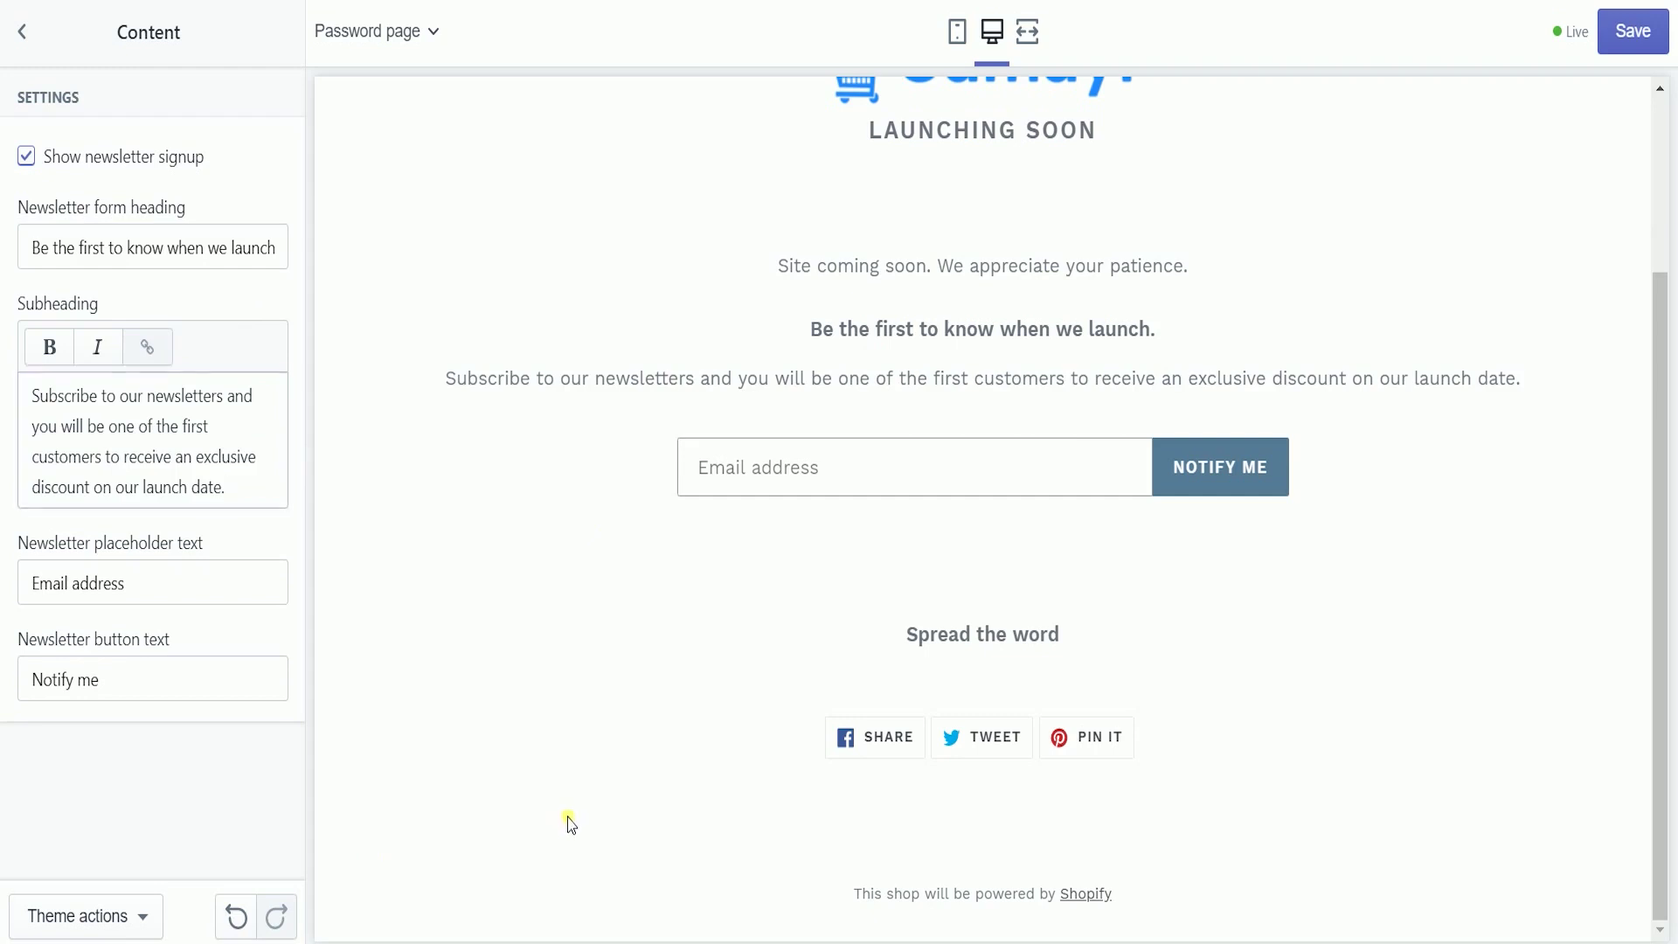
scroll(569, 821, up, 1)
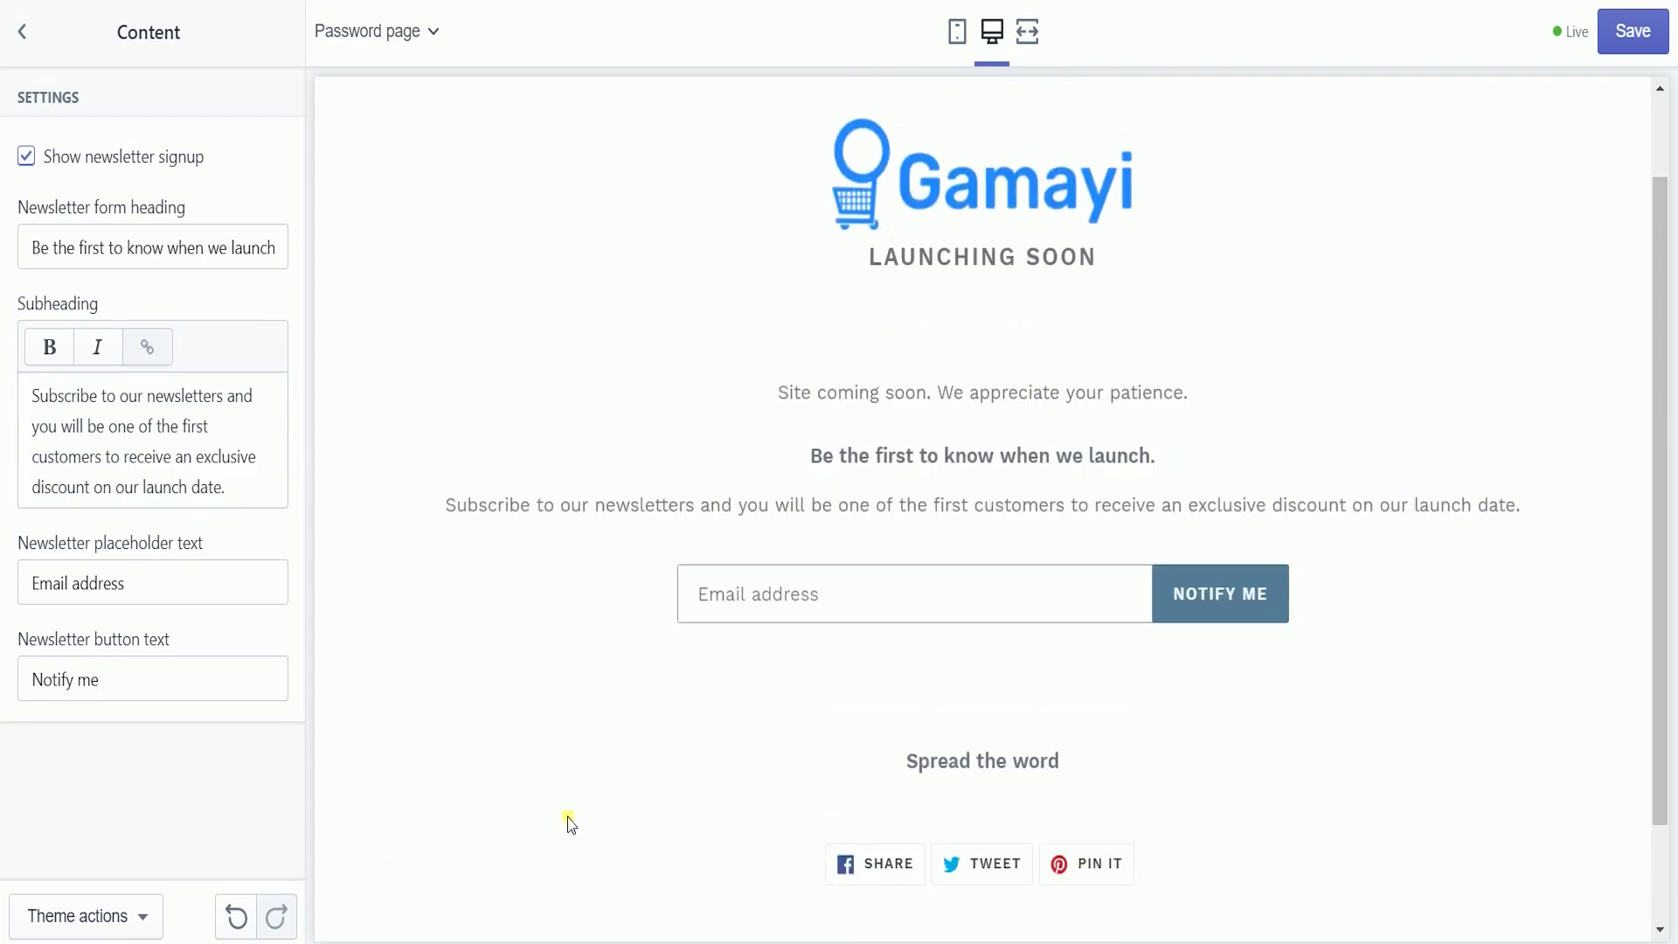
scroll(570, 822, down, 1)
drag(176, 600, 35, 608)
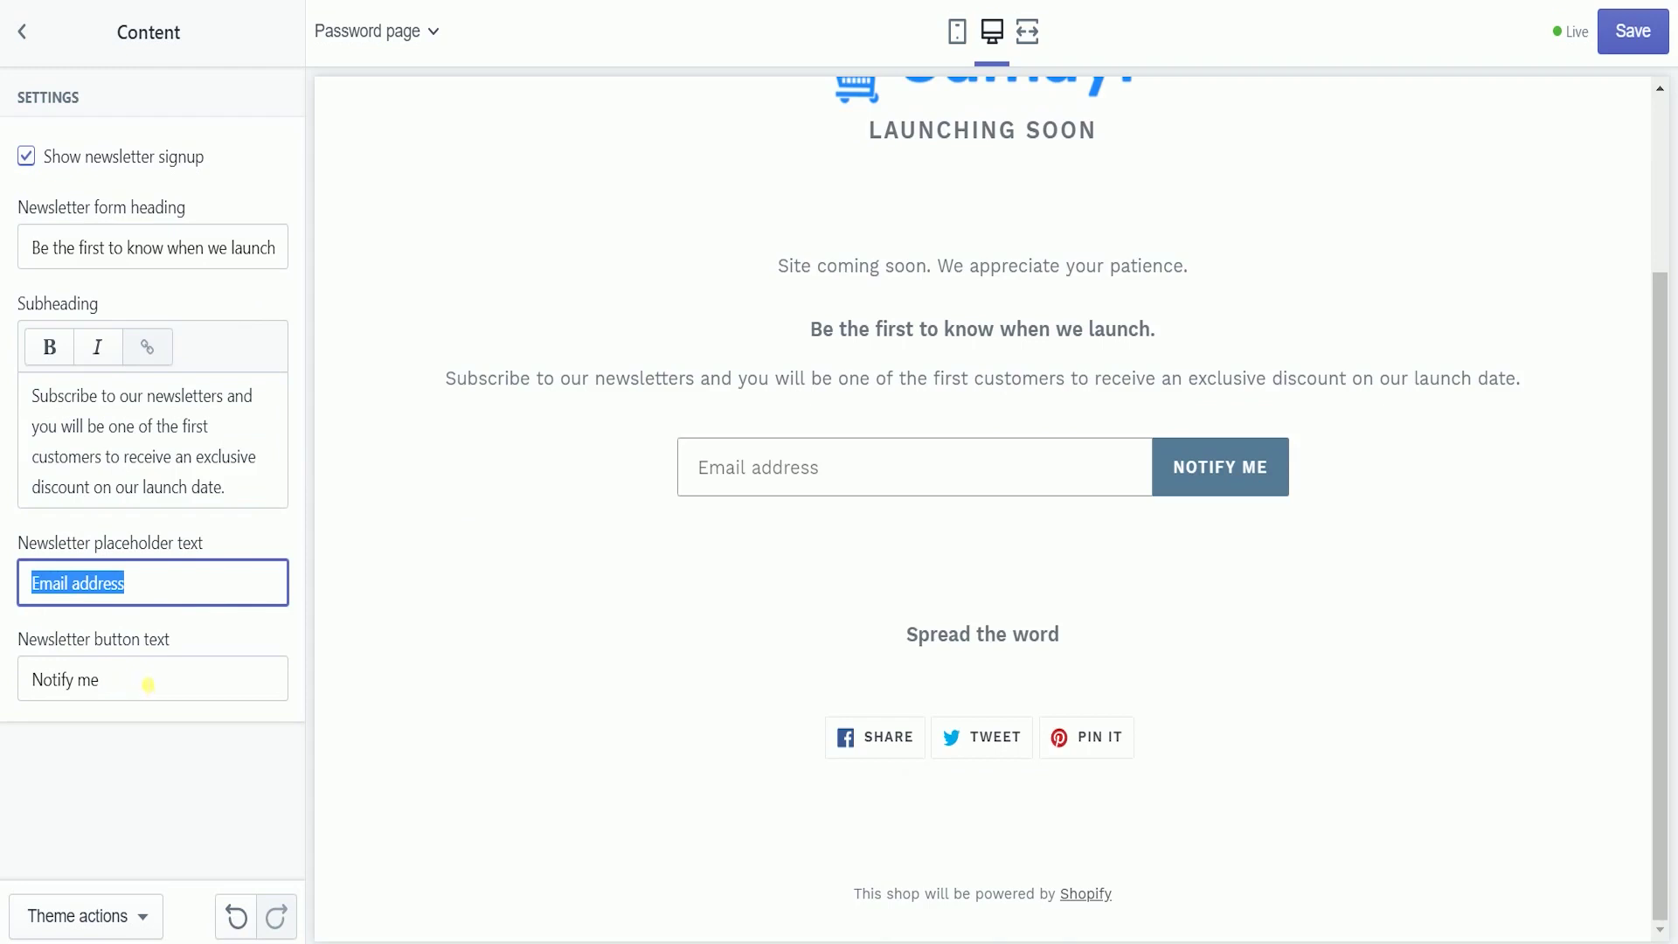
click(149, 683)
key(ctrl+a)
text(Subscribe)
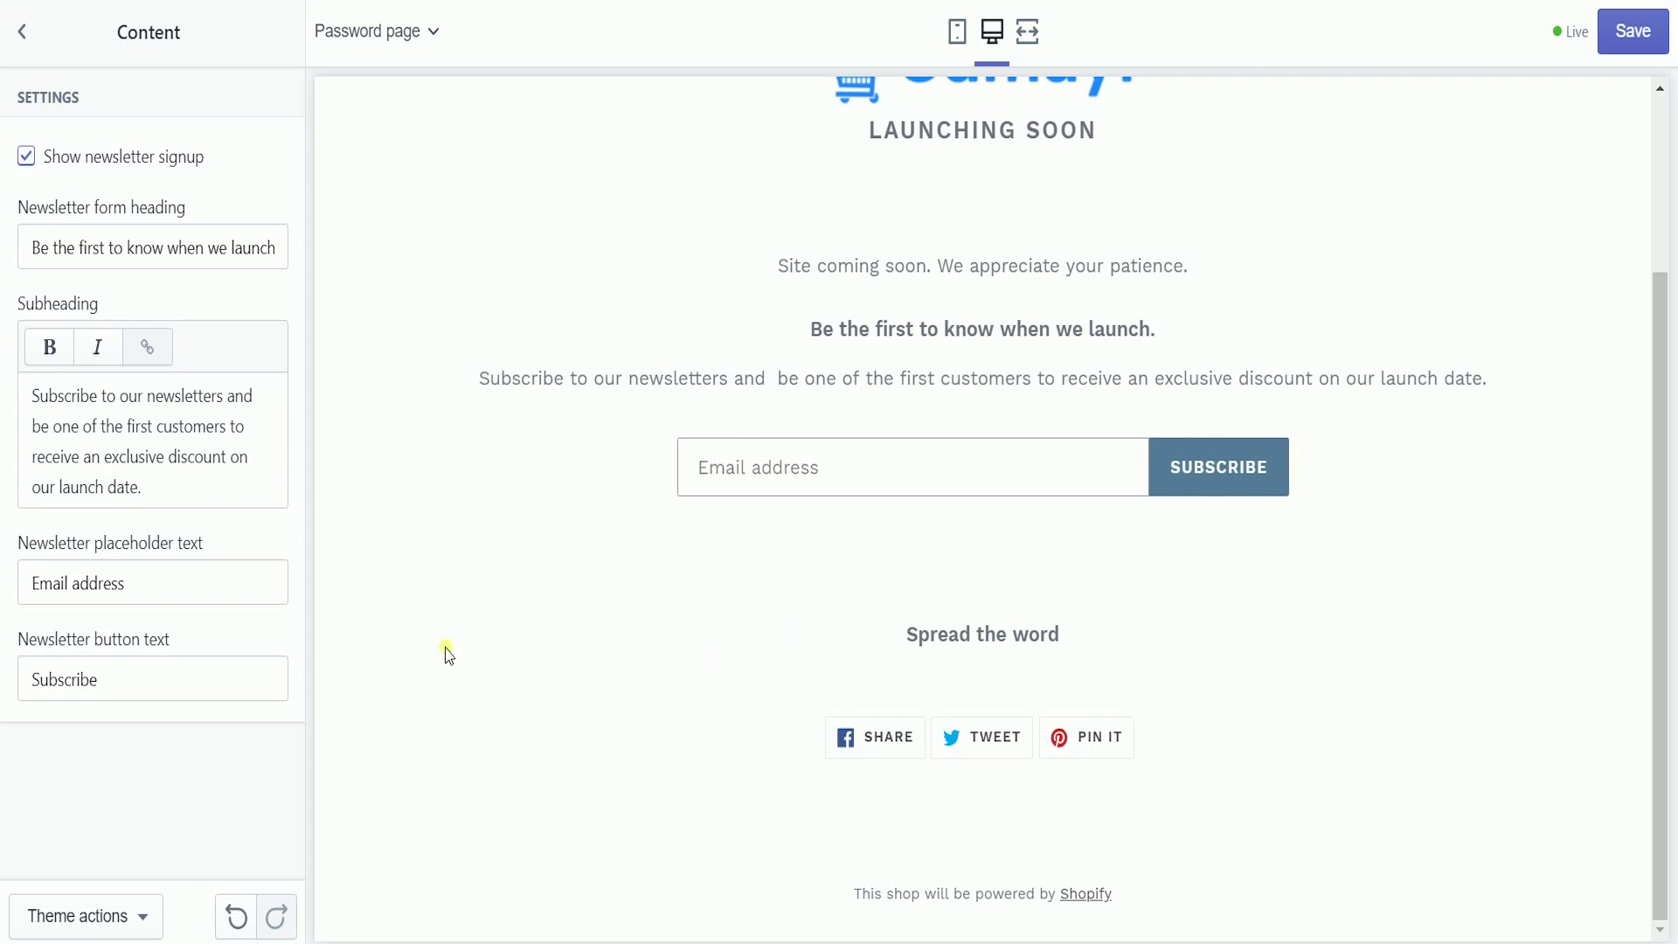
click(22, 33)
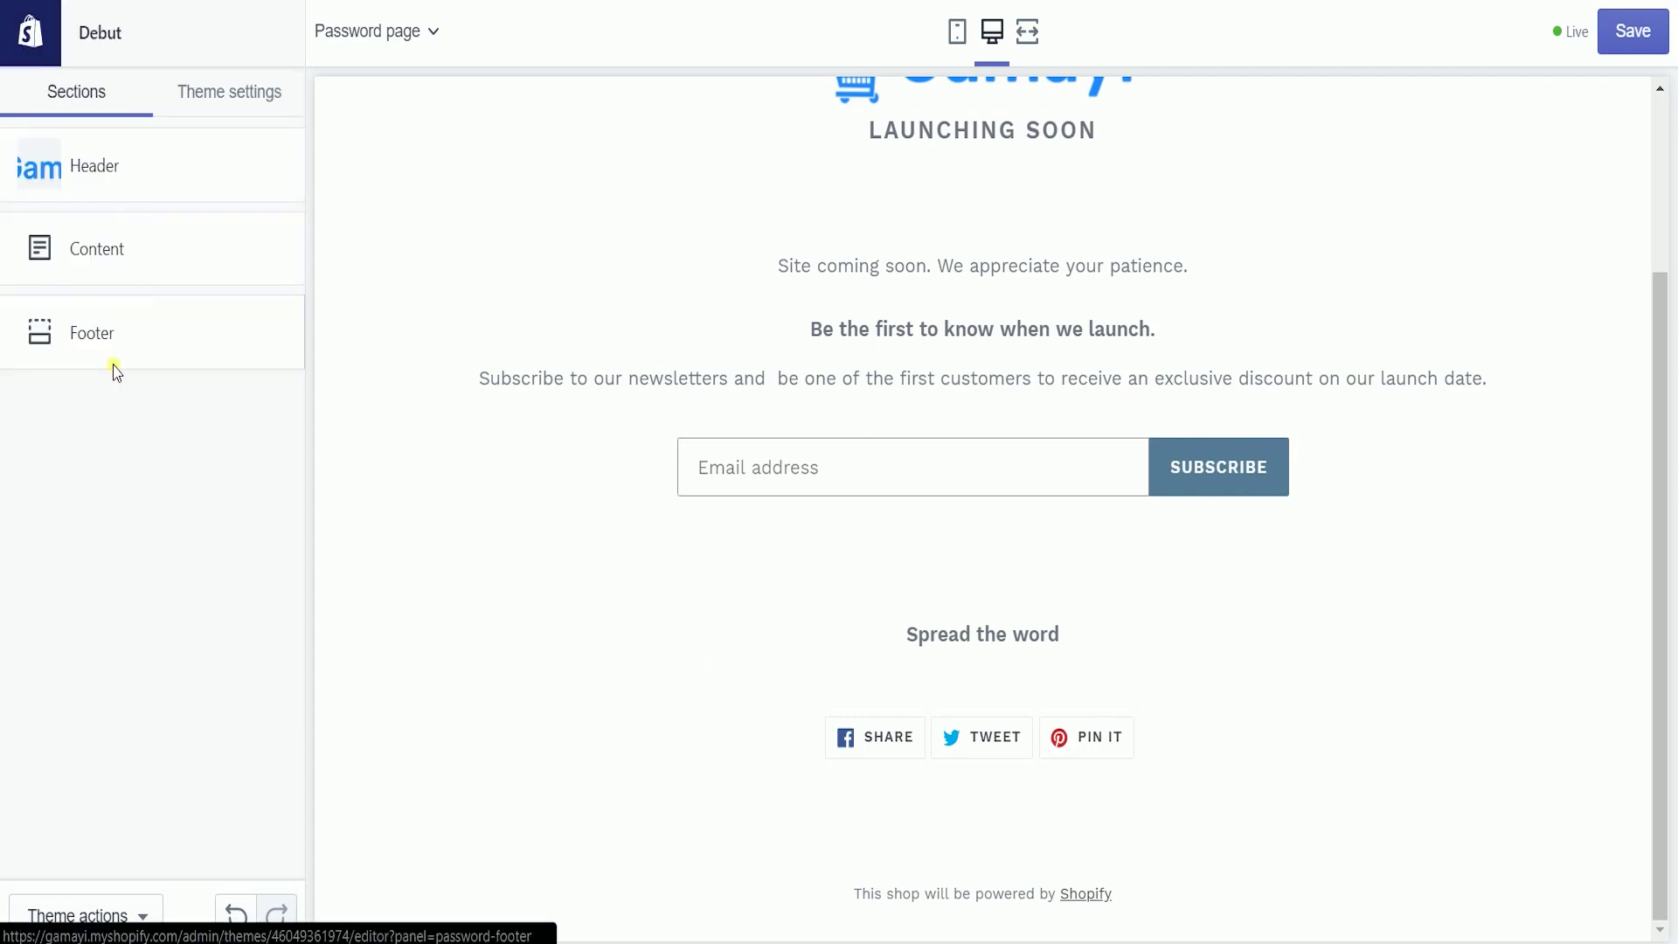
click(142, 344)
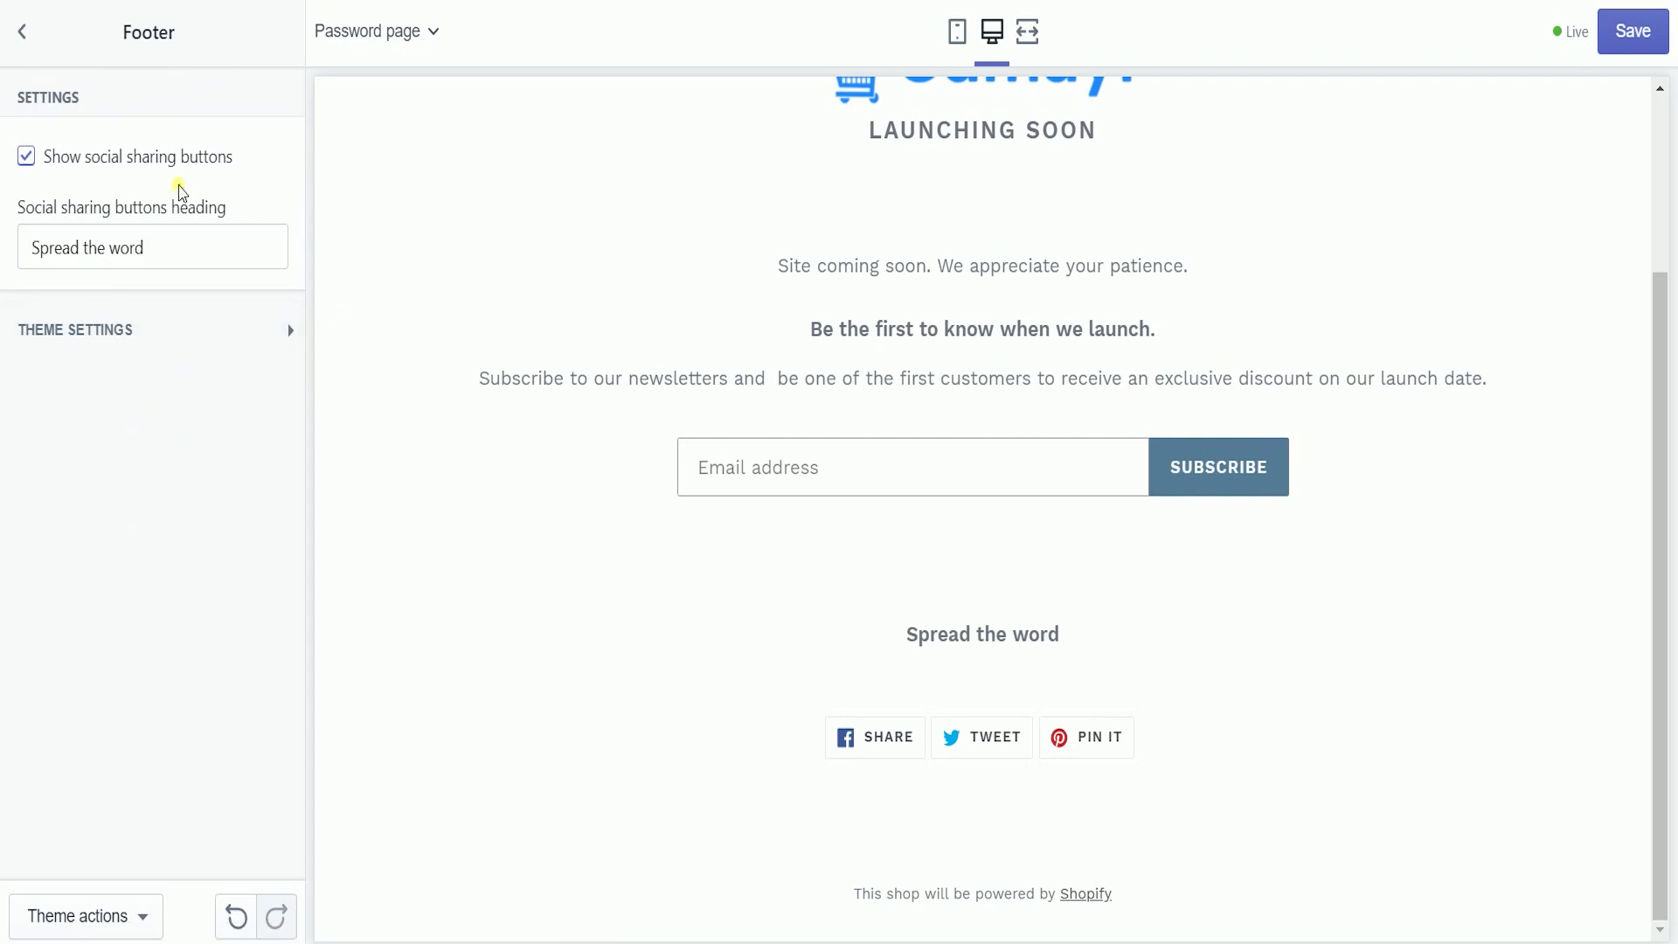
triple_click(206, 254)
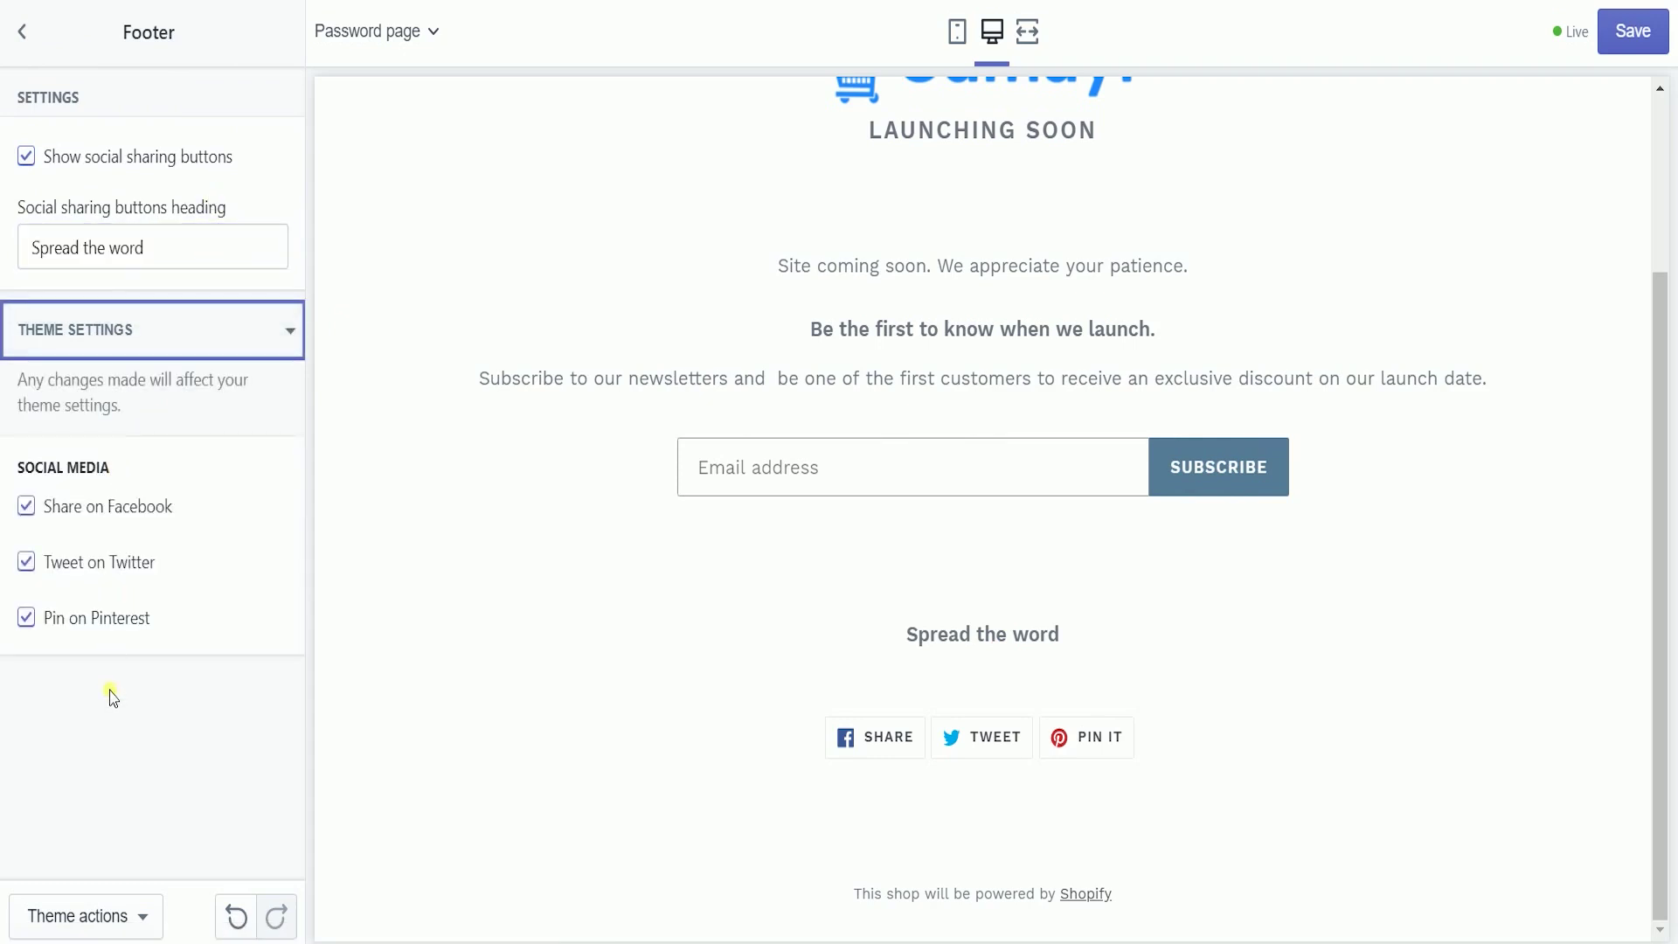
click(146, 509)
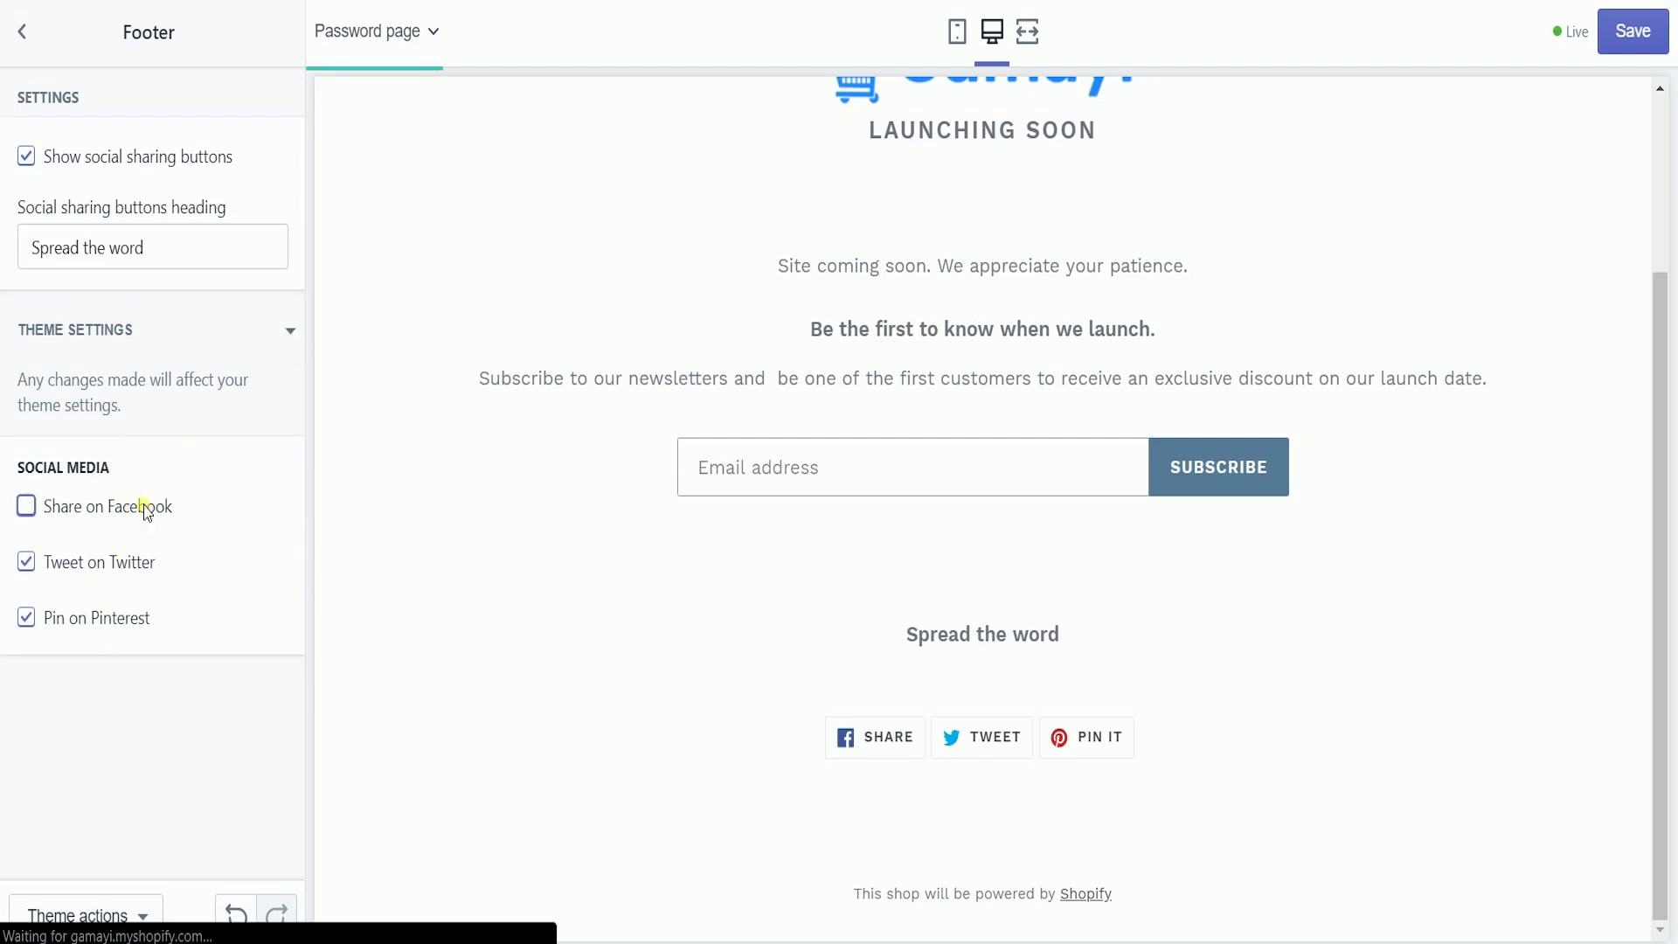
click(145, 509)
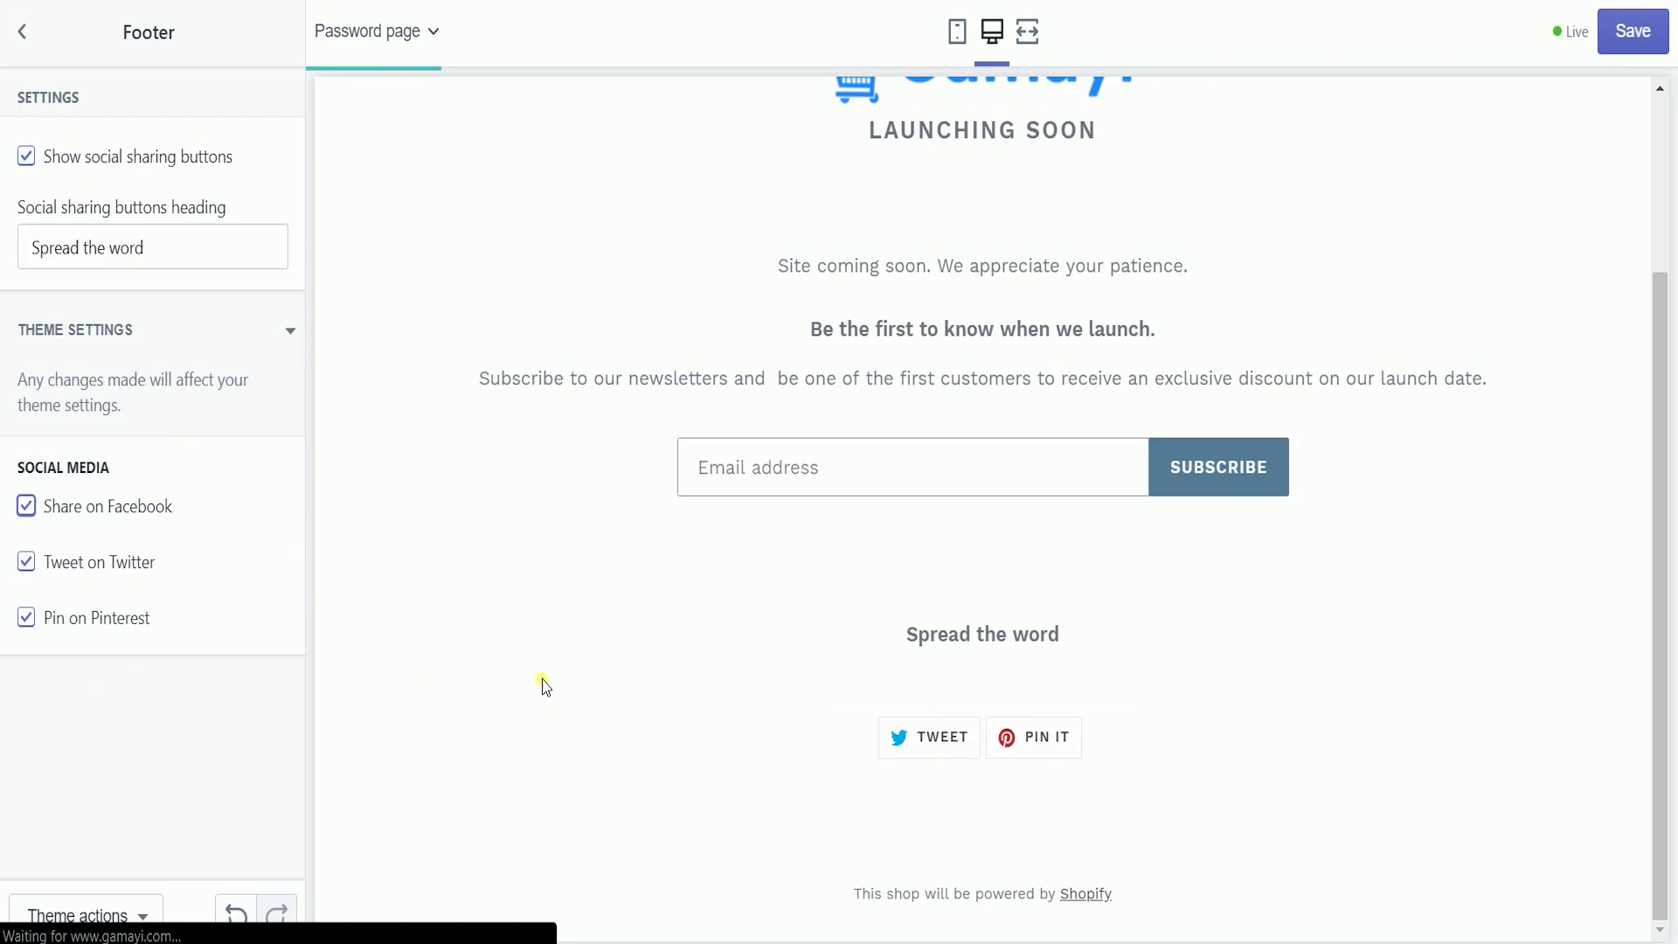
- Save the theme edits to the Launching Soon password page
click(25, 31)
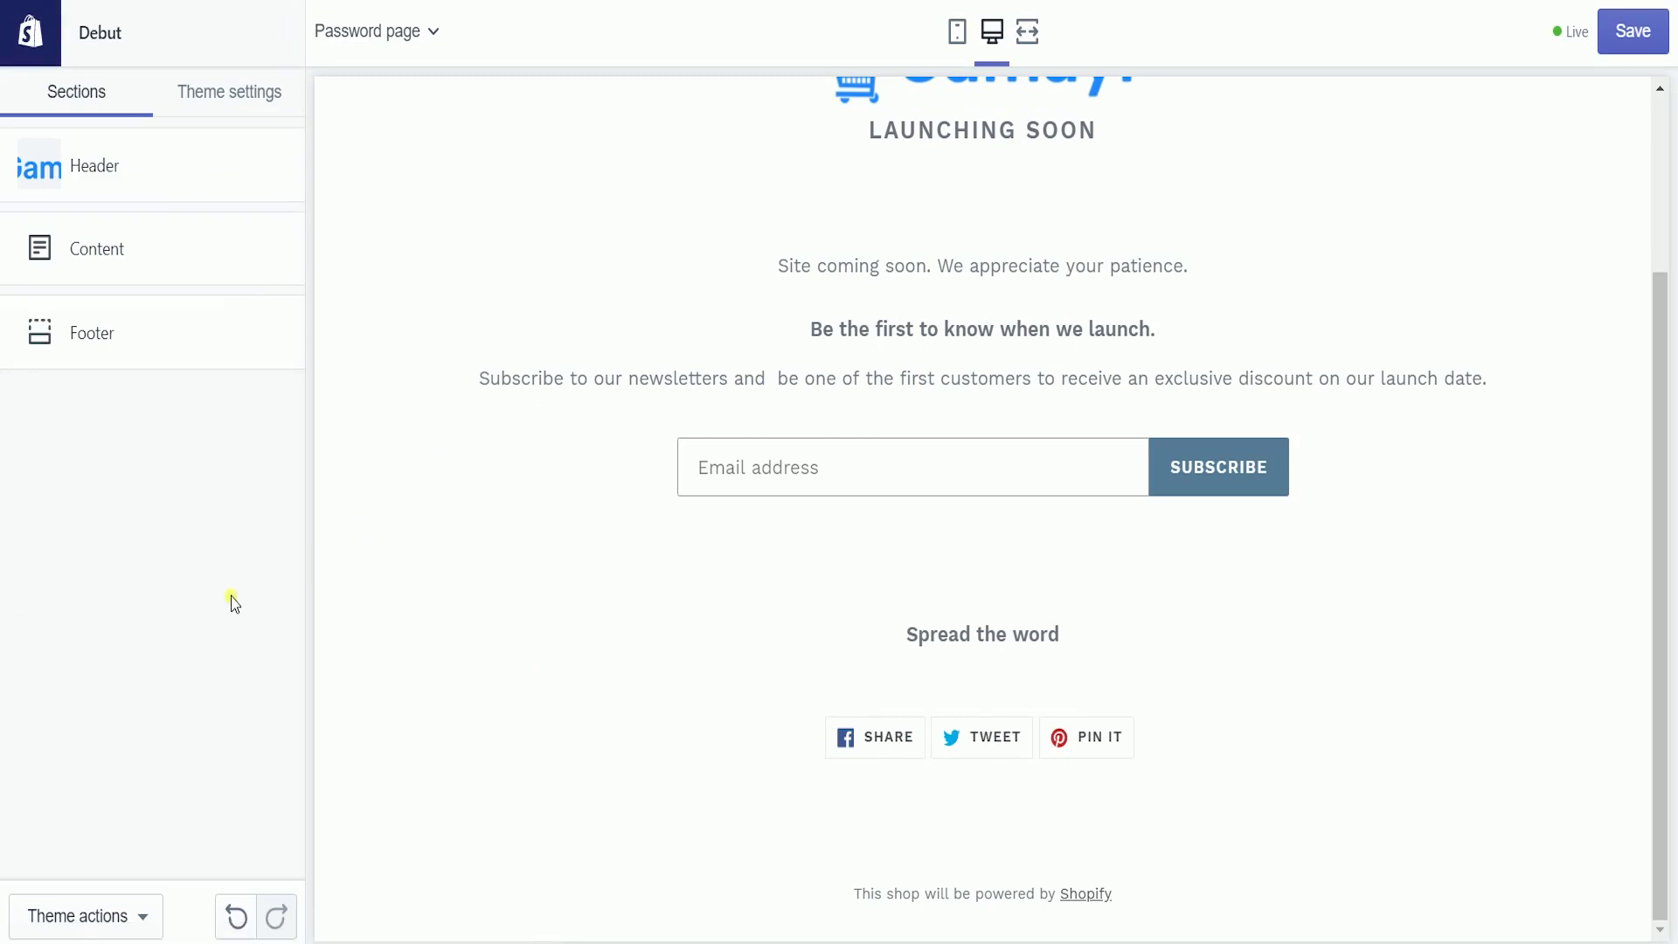
scroll(550, 522, up, 3)
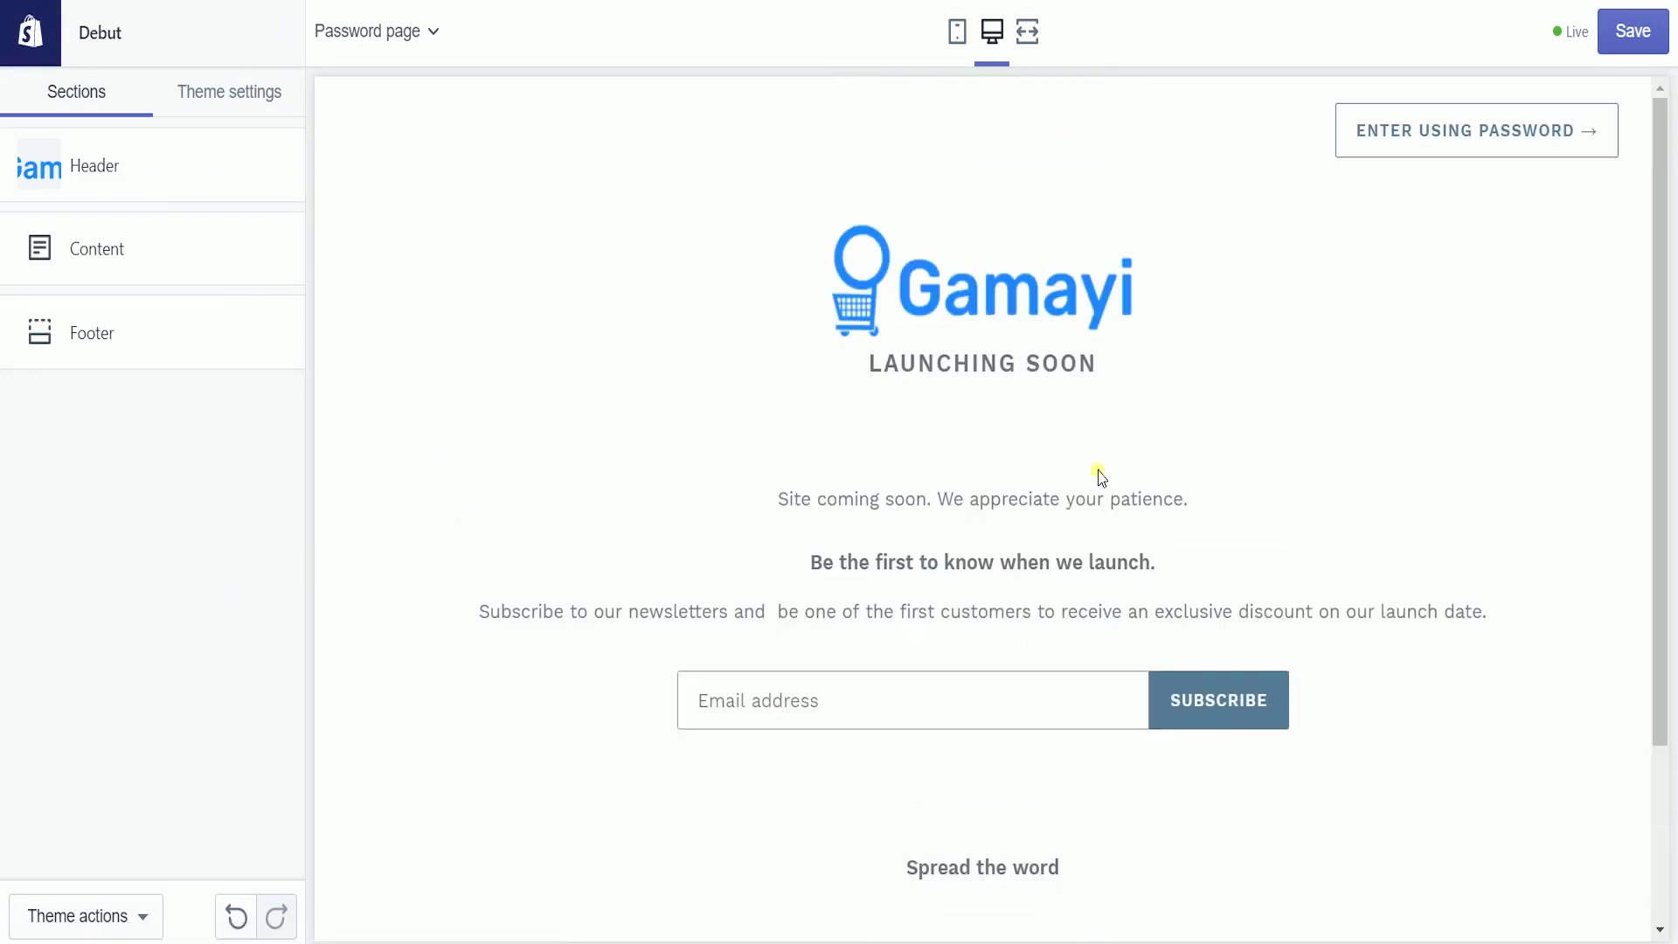
click(1659, 44)
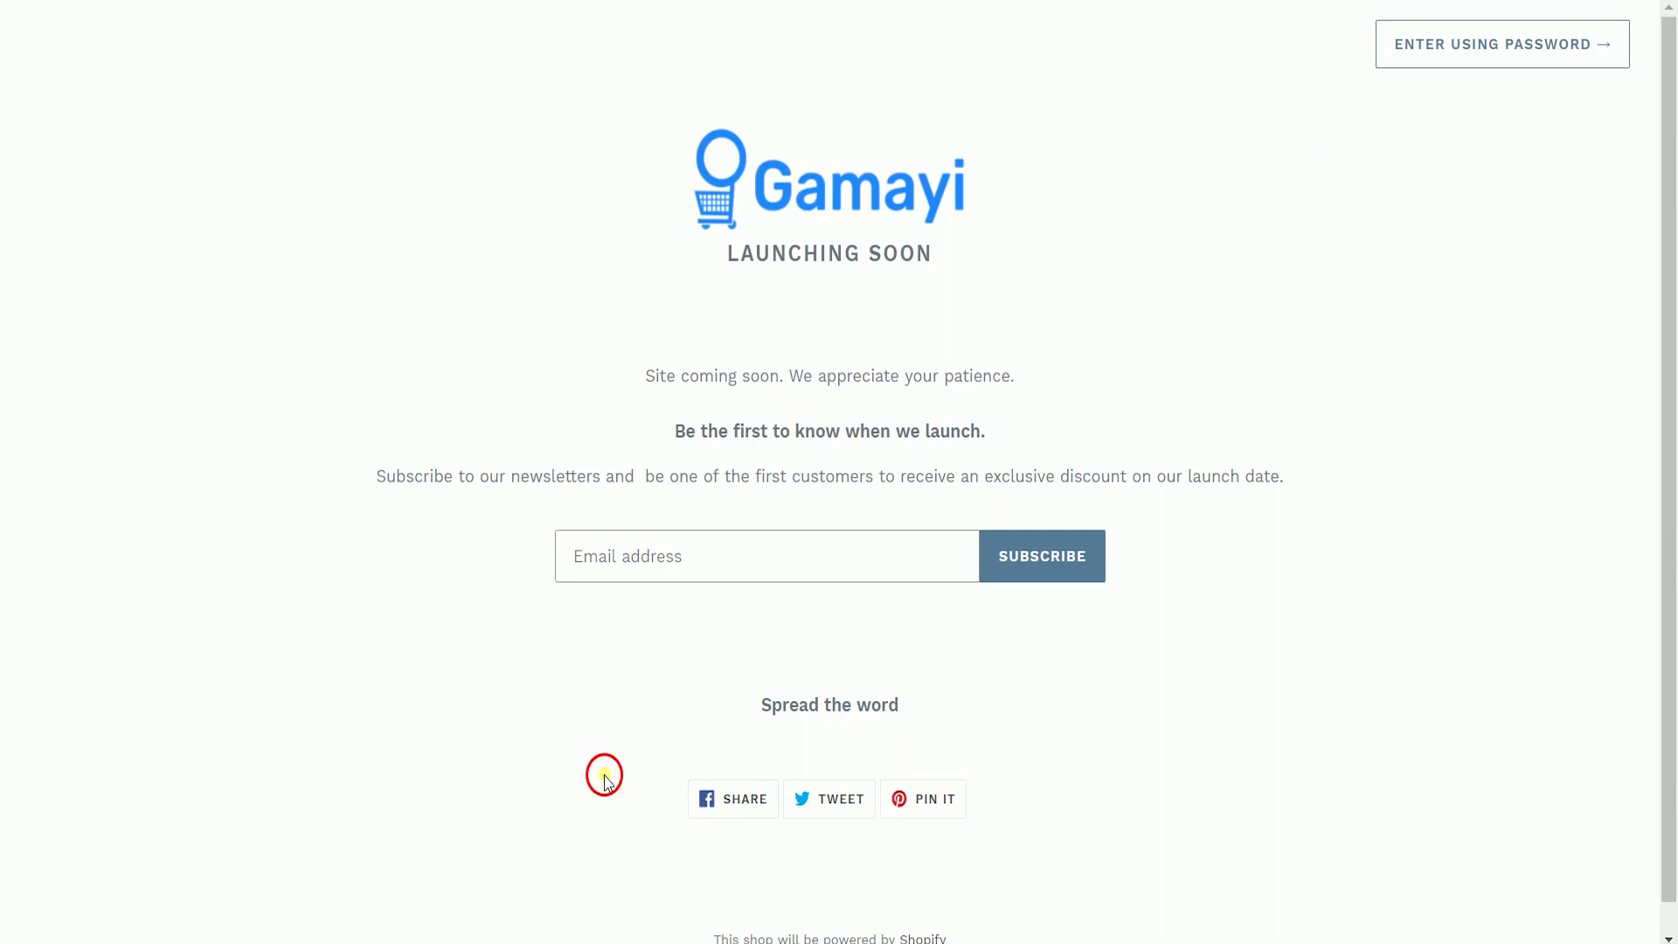
scroll(604, 781, down, 1)
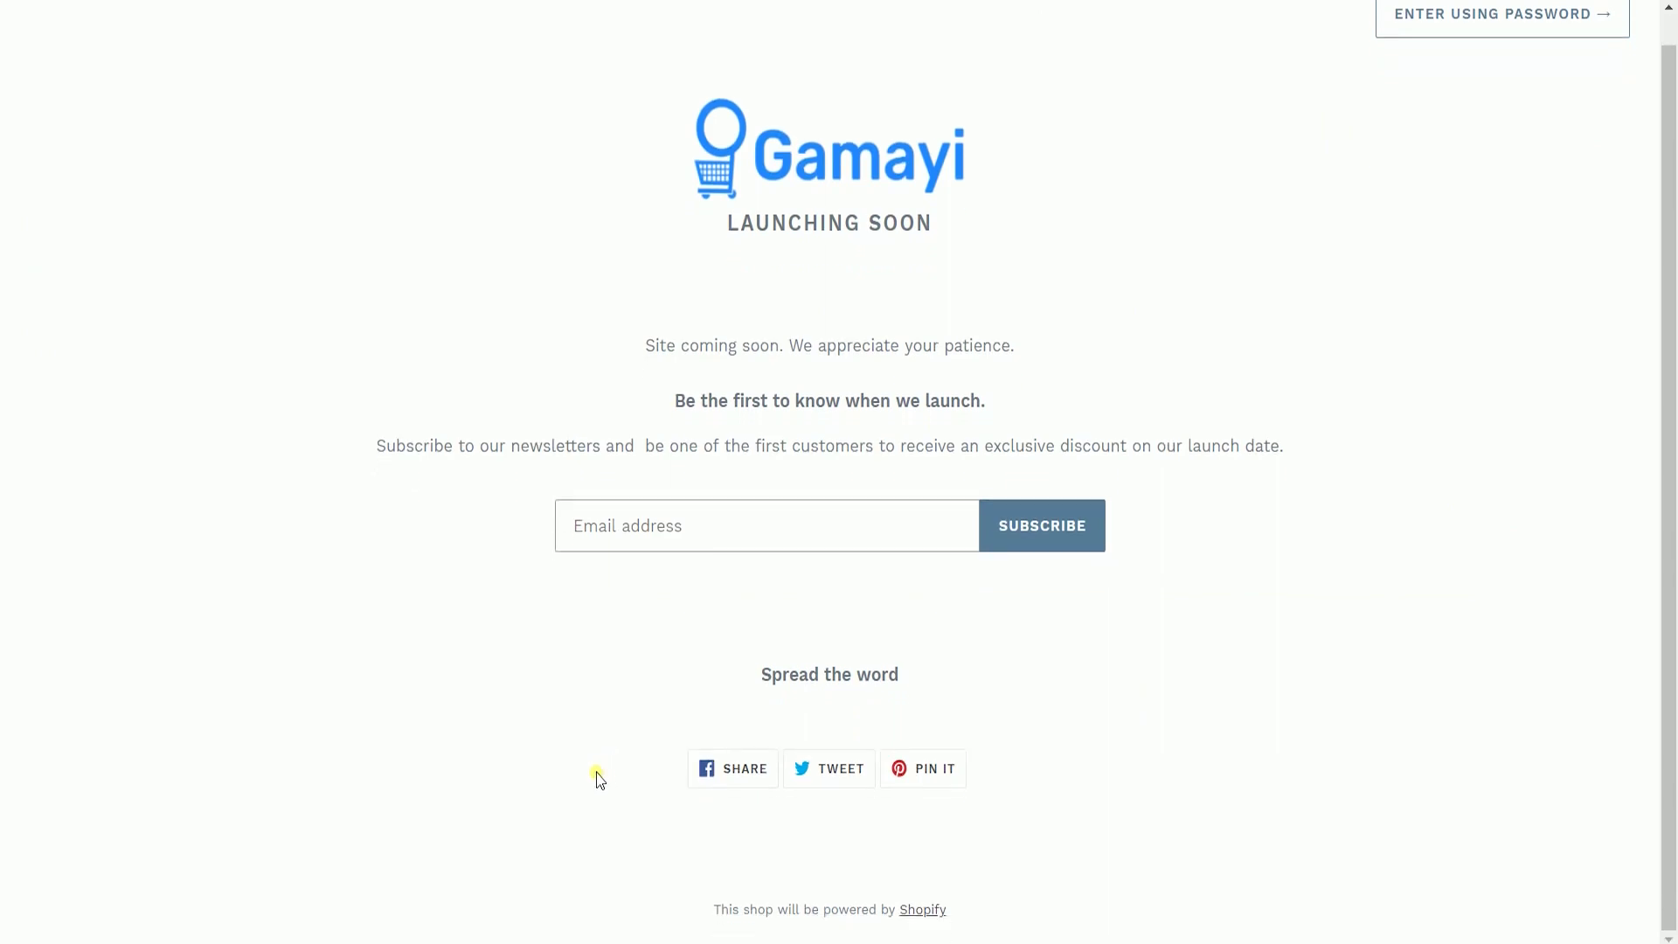
scroll(597, 779, up, 1)
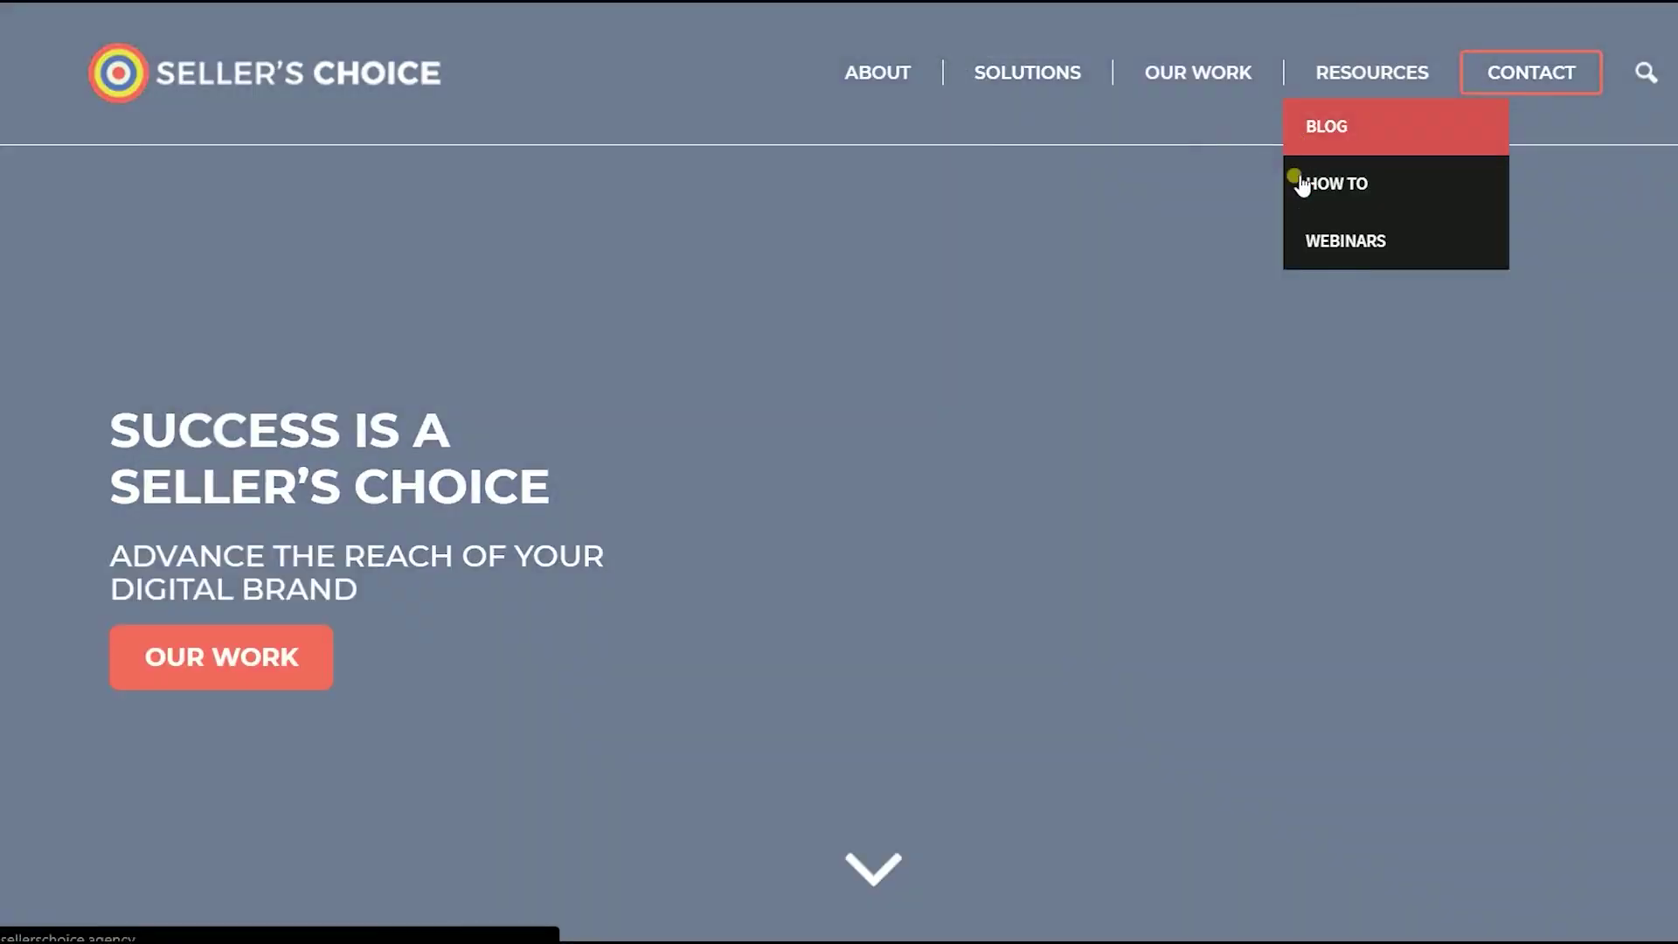
- Browse Seller's Choice's How To guides and Webinars page, then go back
click(1297, 285)
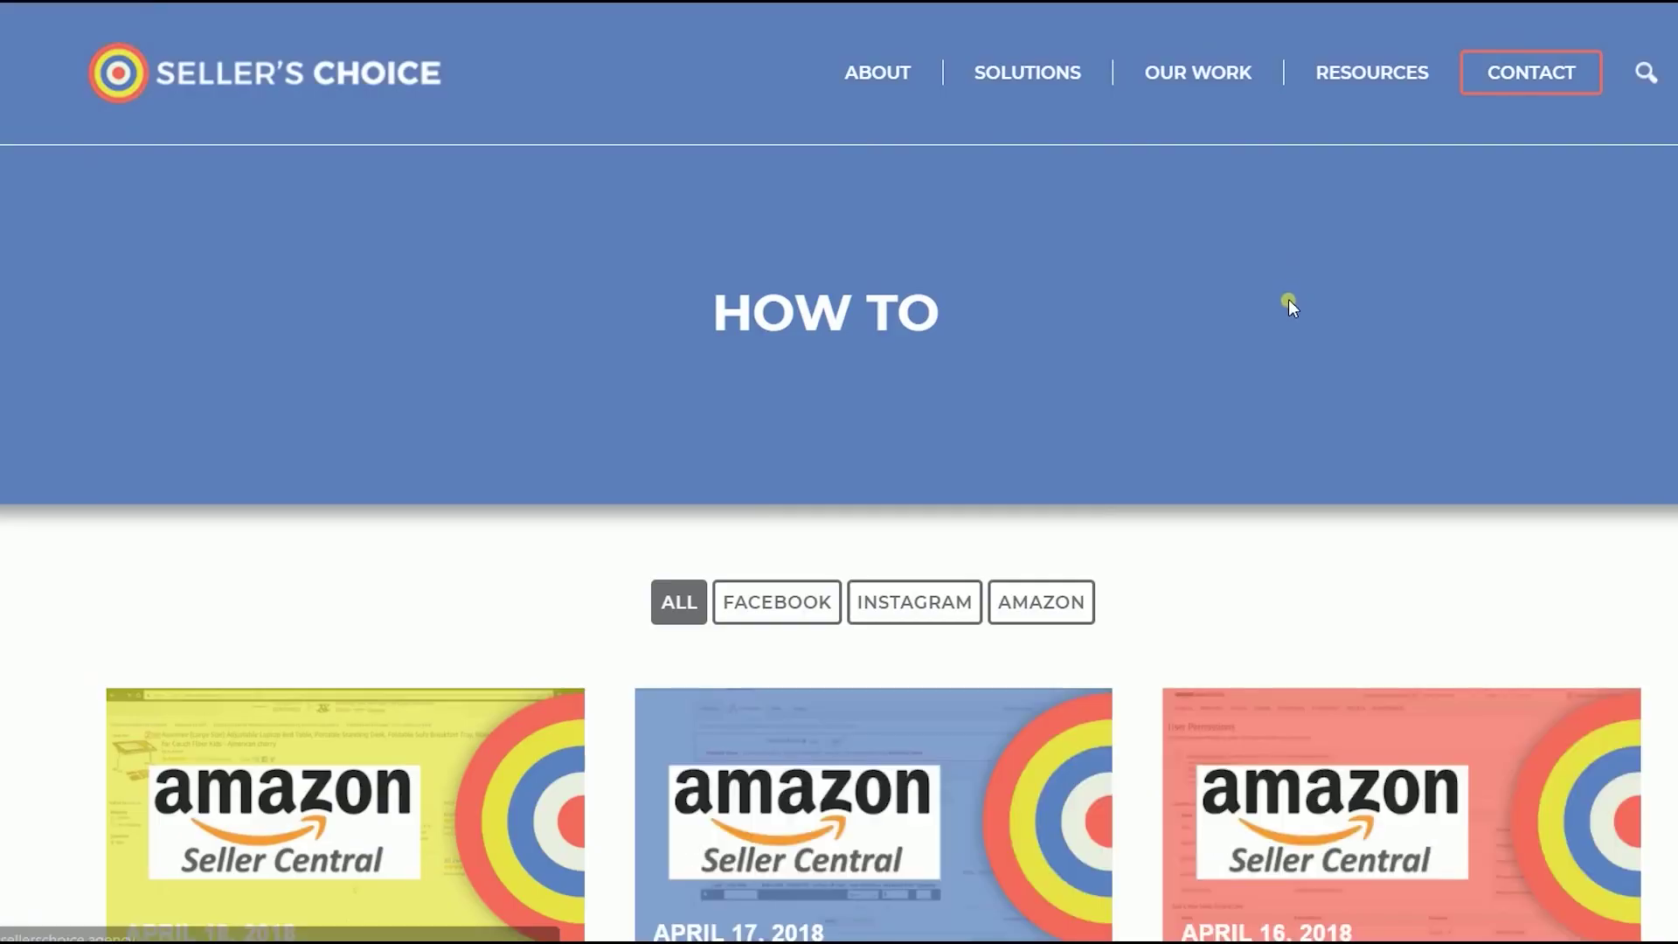
scroll(1289, 299, down, 5)
scroll(1278, 348, up, 5)
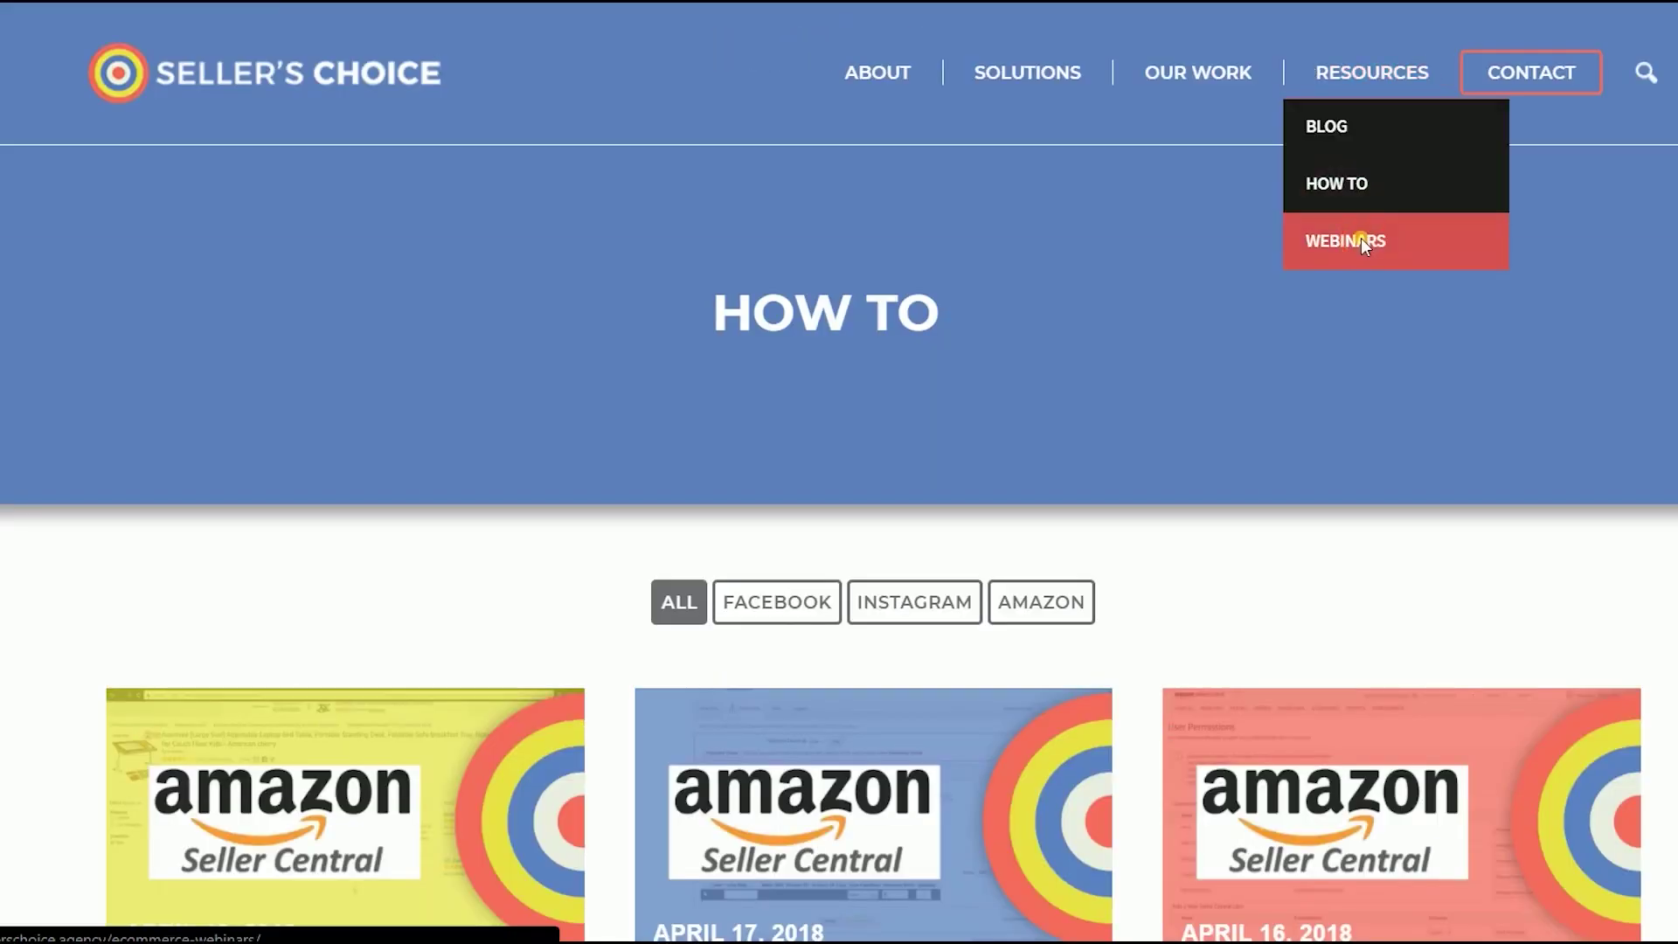
click(1362, 240)
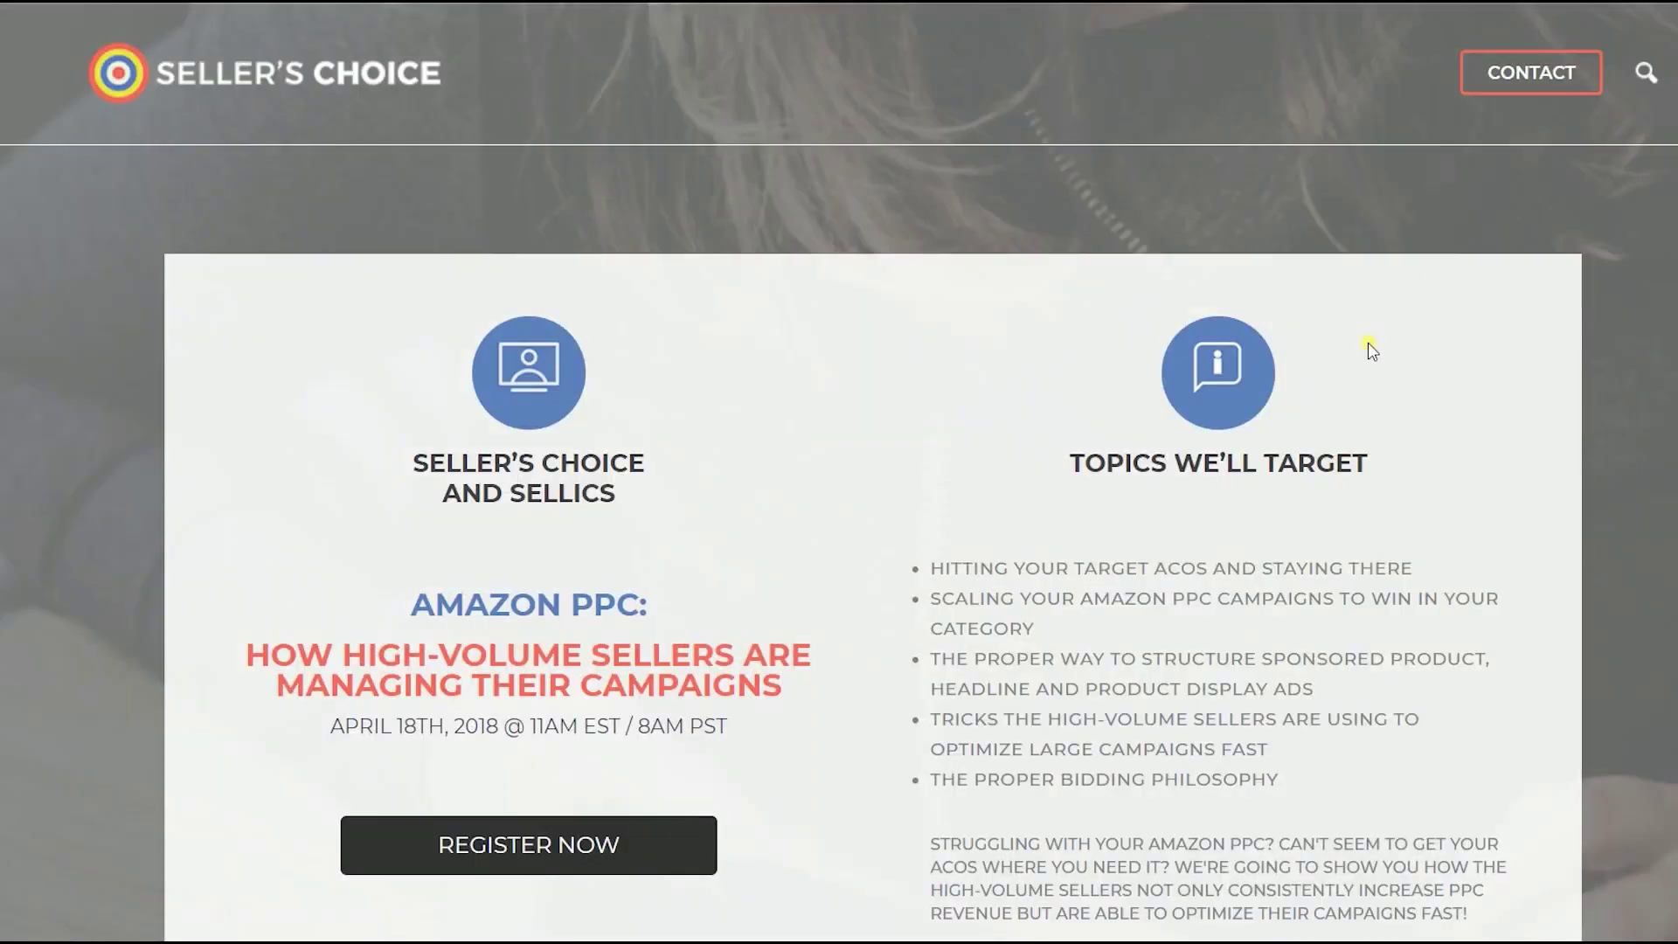
key(alt+Left)
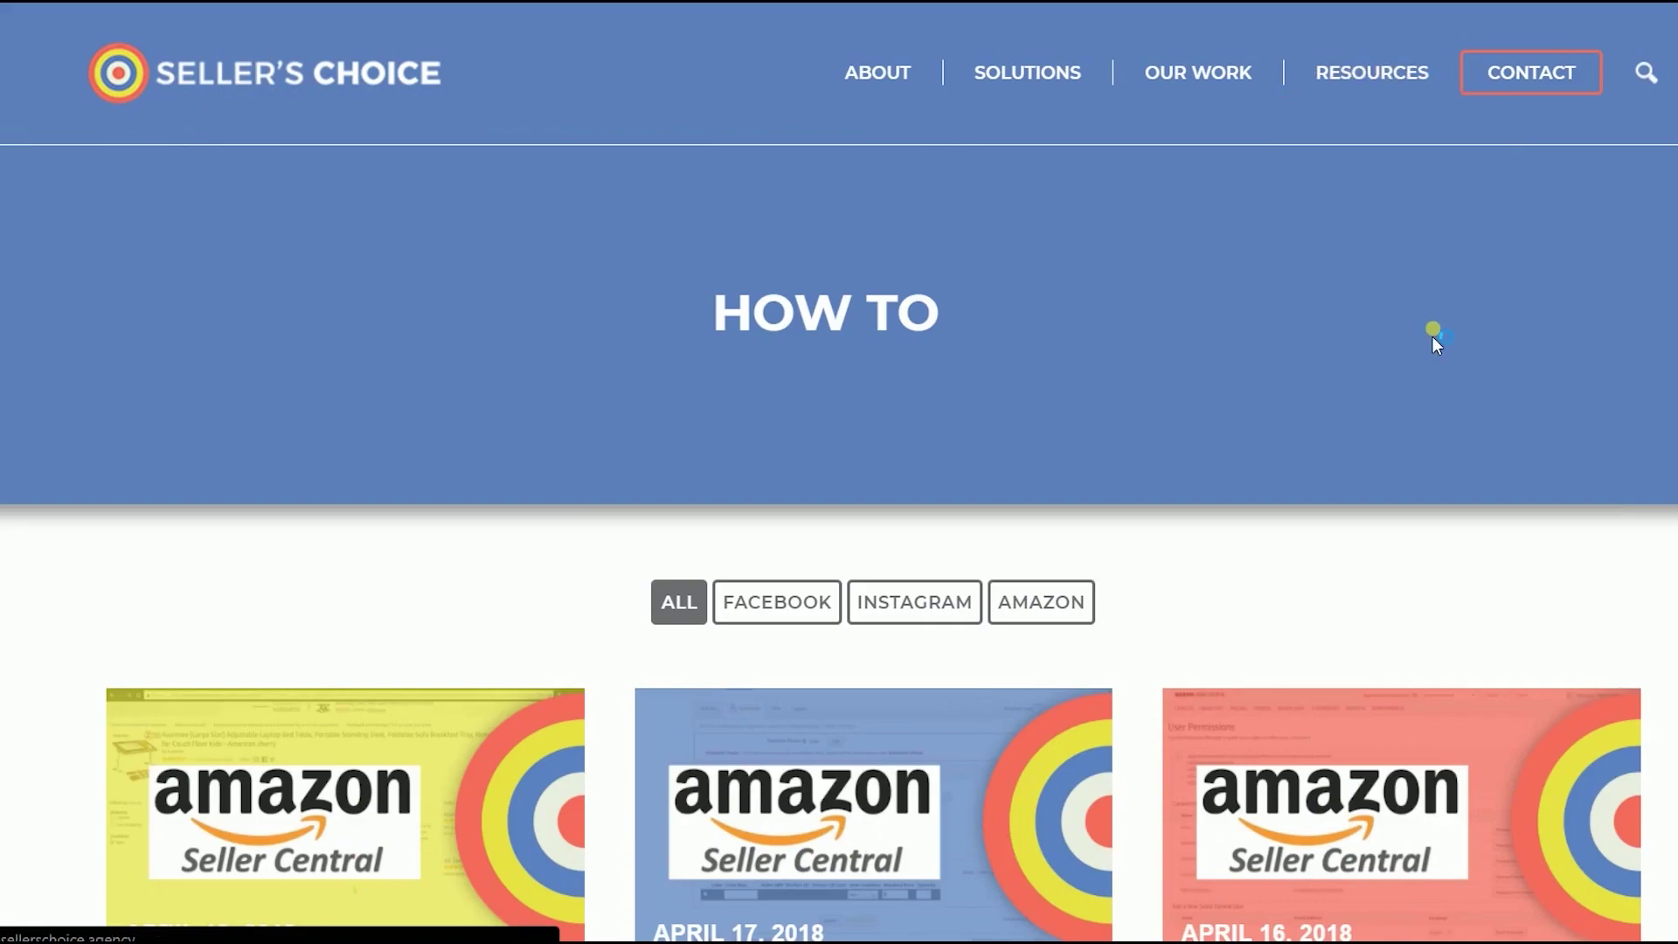
scroll(1433, 330, down, 3)
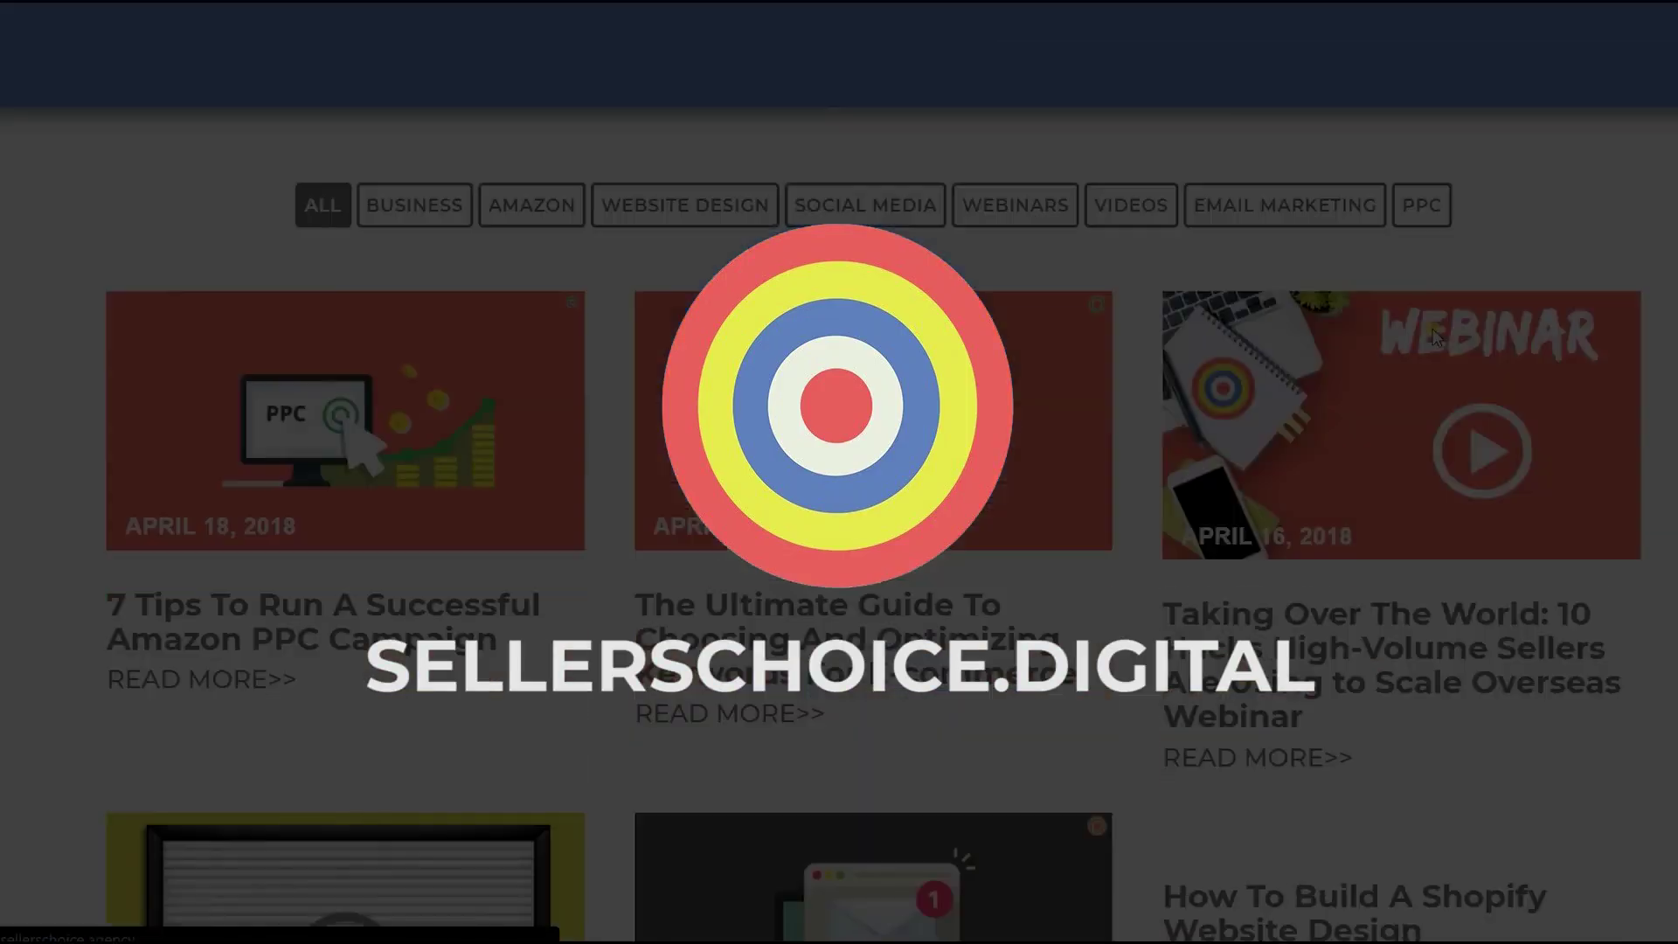
scroll(1432, 329, down, 2)
scroll(1433, 335, down, 4)
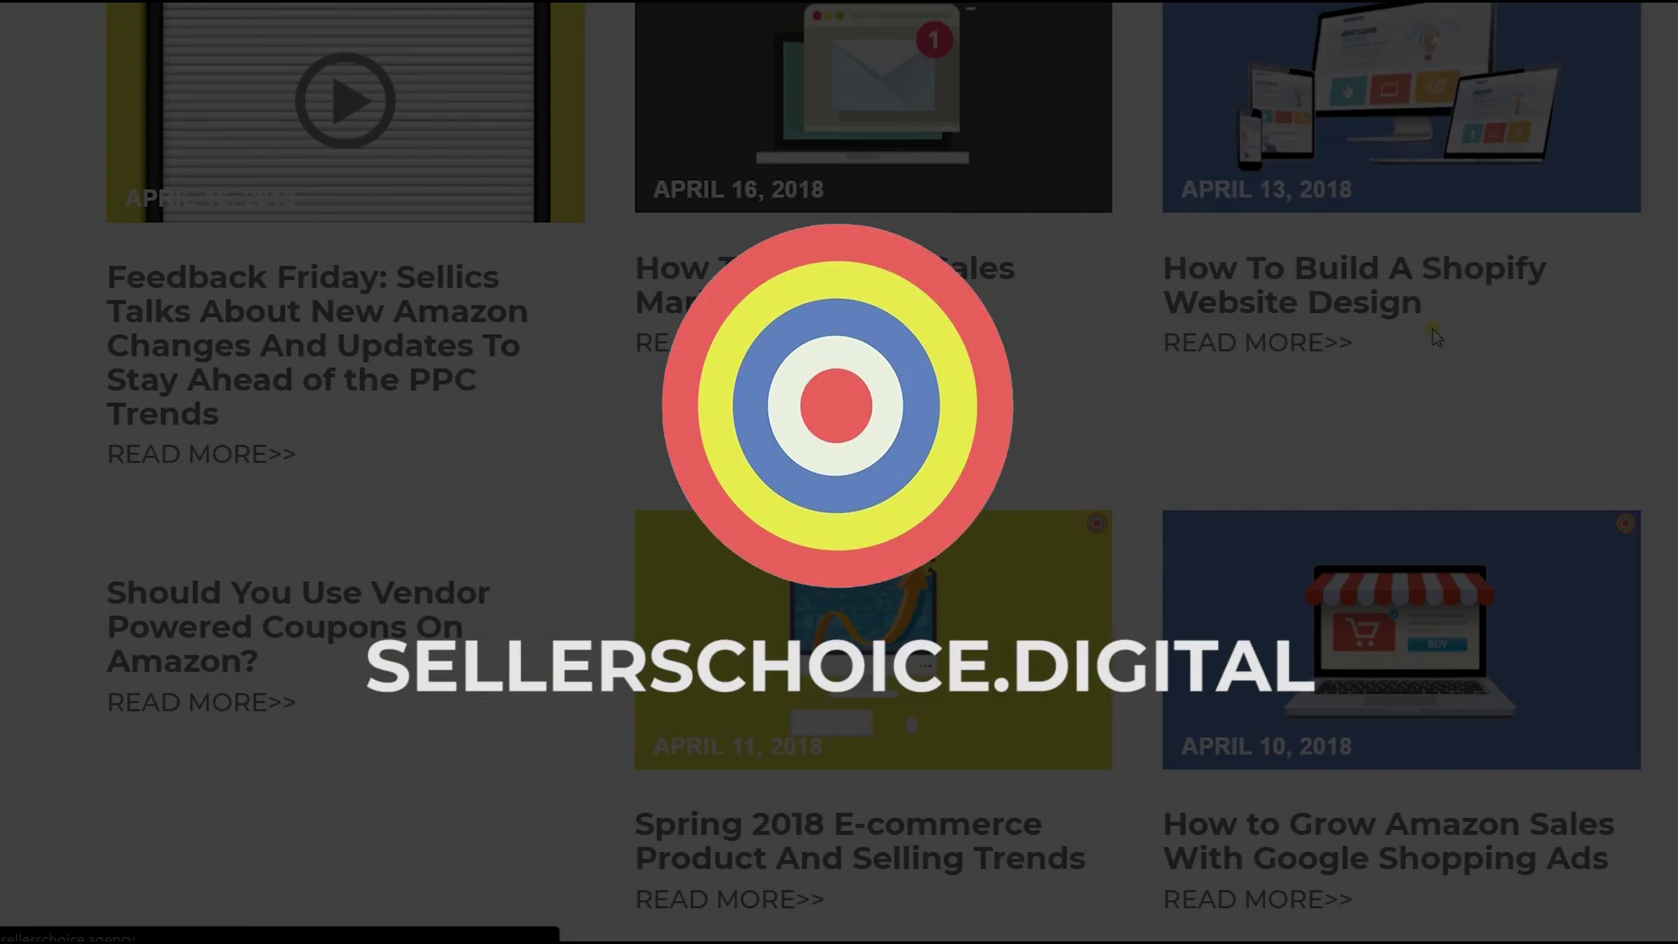
scroll(1432, 336, up, 7)
scroll(1434, 337, up, 3)
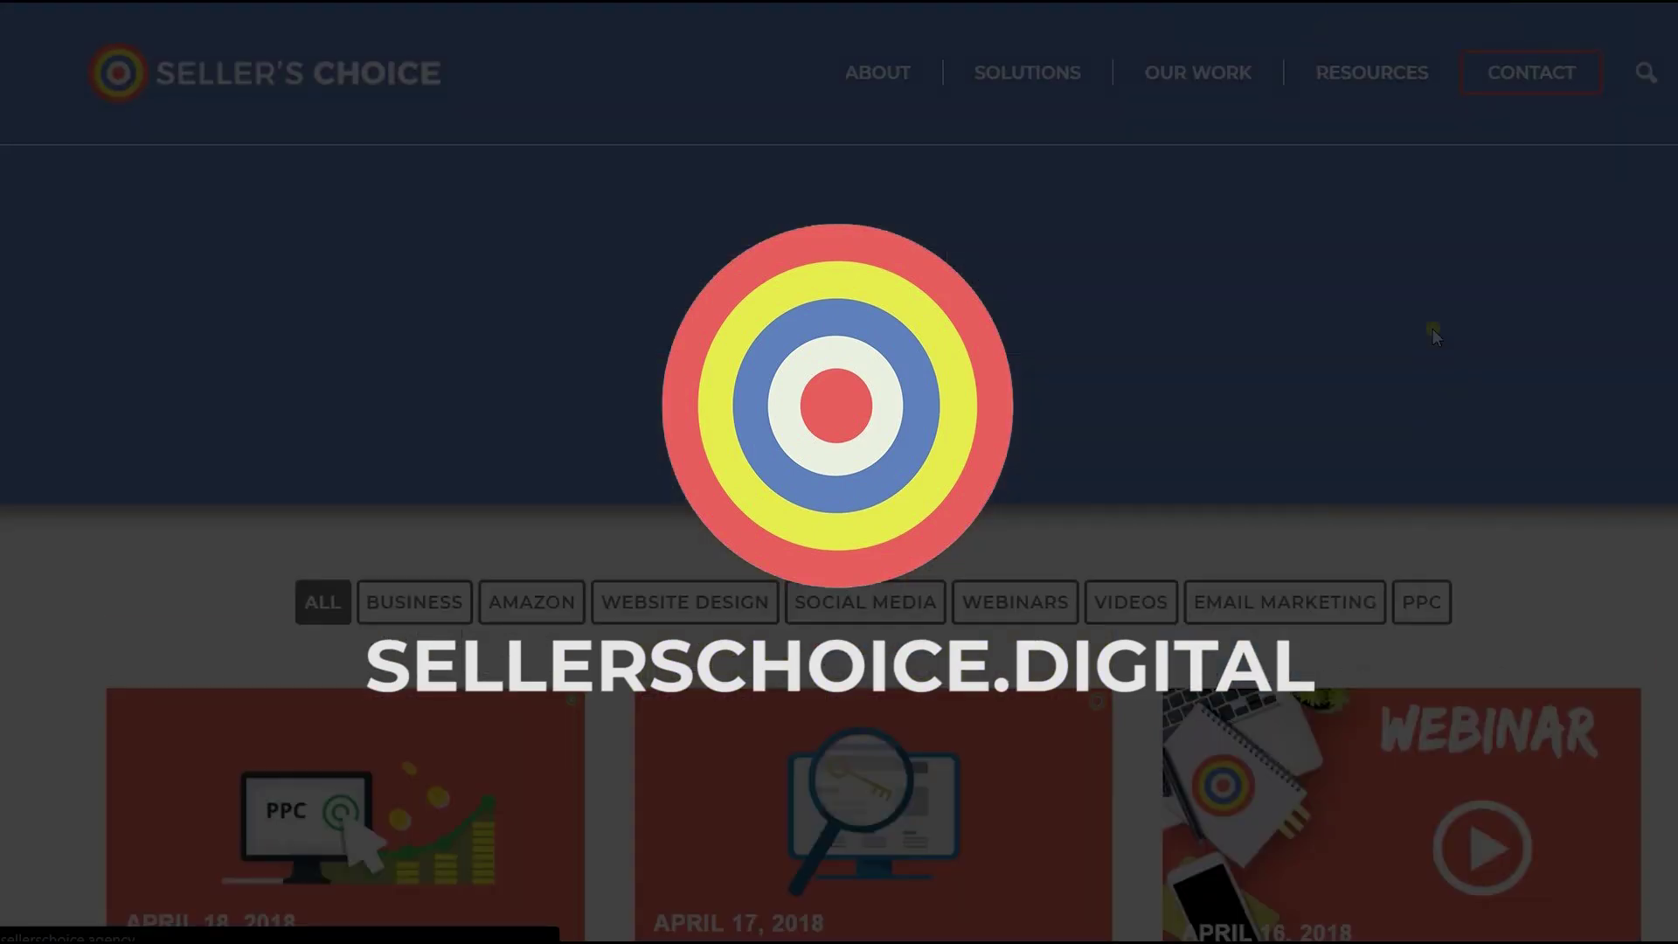